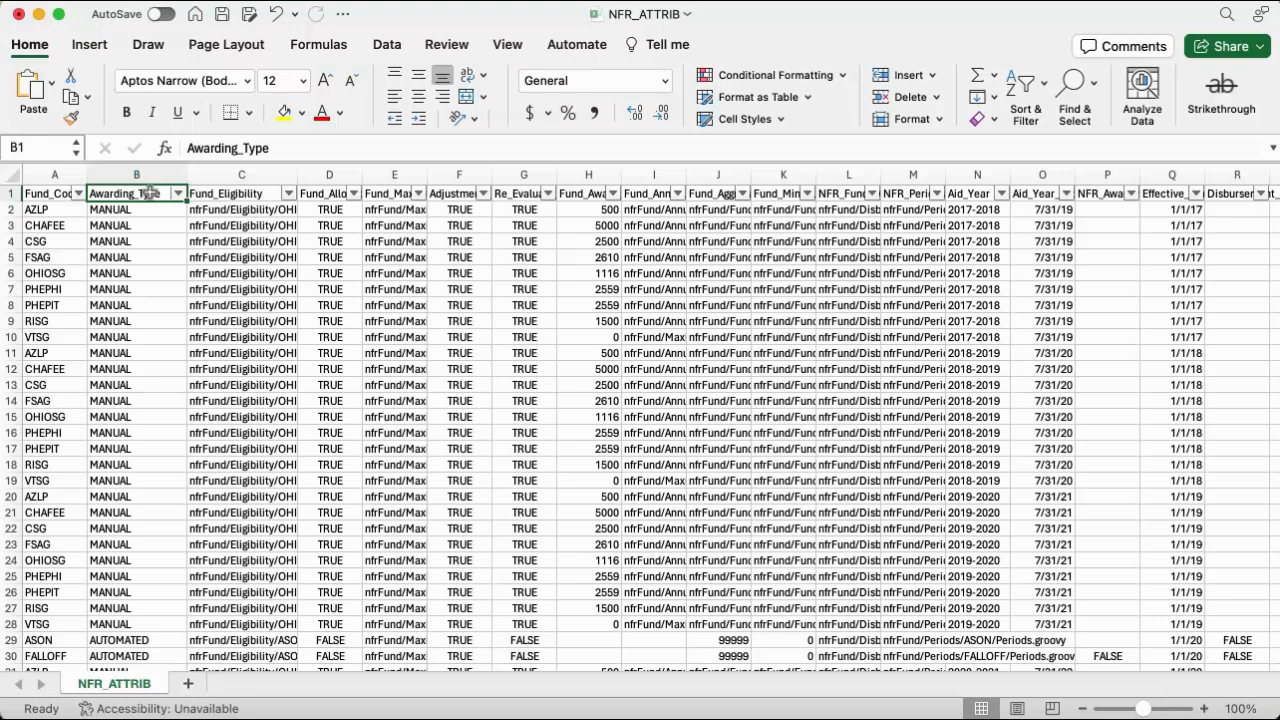
Filter the Awarding_Type column of the NFR_ATTRIB sheet to show only EXTERNAL records.
{"action": "left_click", "coordinate": [178, 193]}
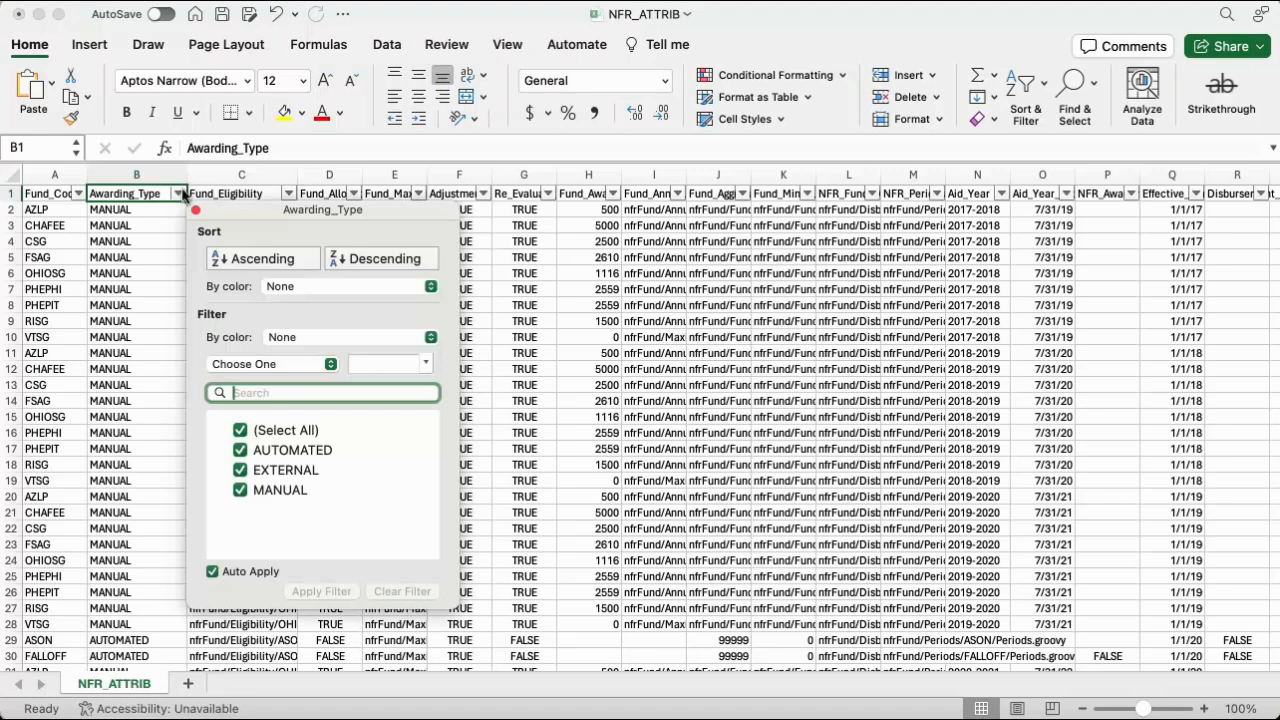
{"action": "left_click", "coordinate": [240, 429]}
{"action": "left_click", "coordinate": [240, 469]}
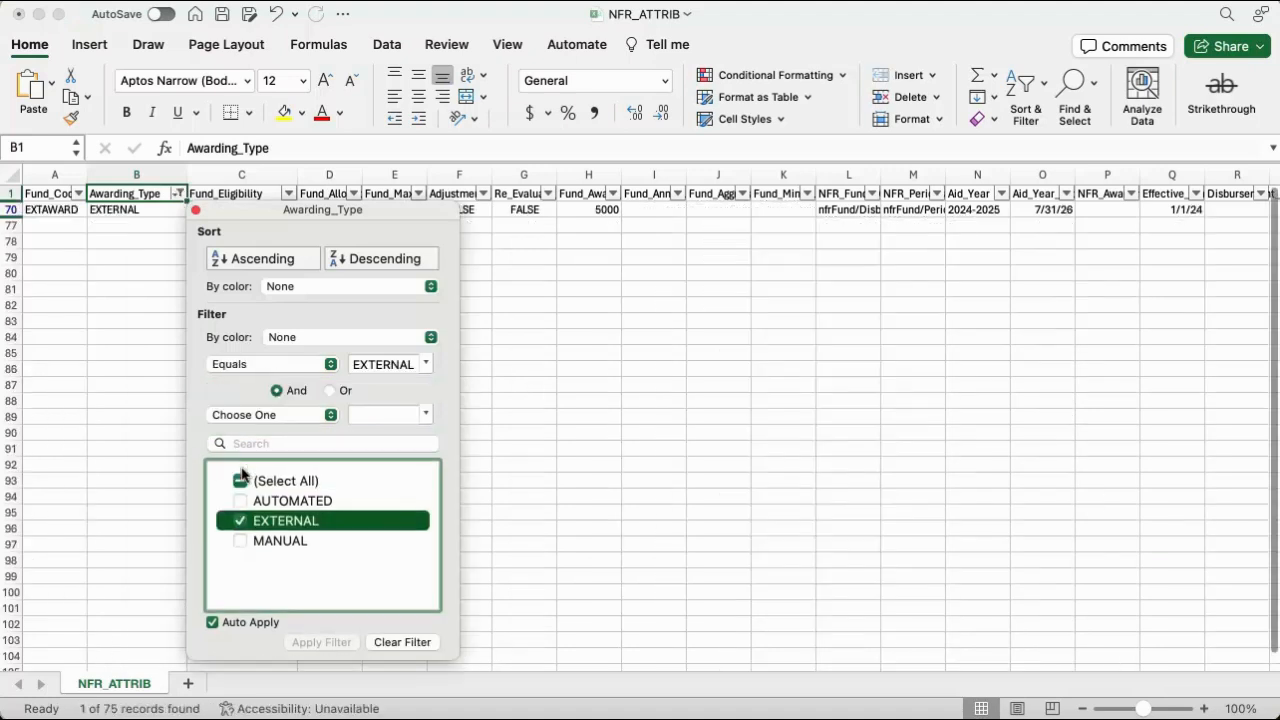
{"action": "left_click", "coordinate": [196, 210]}
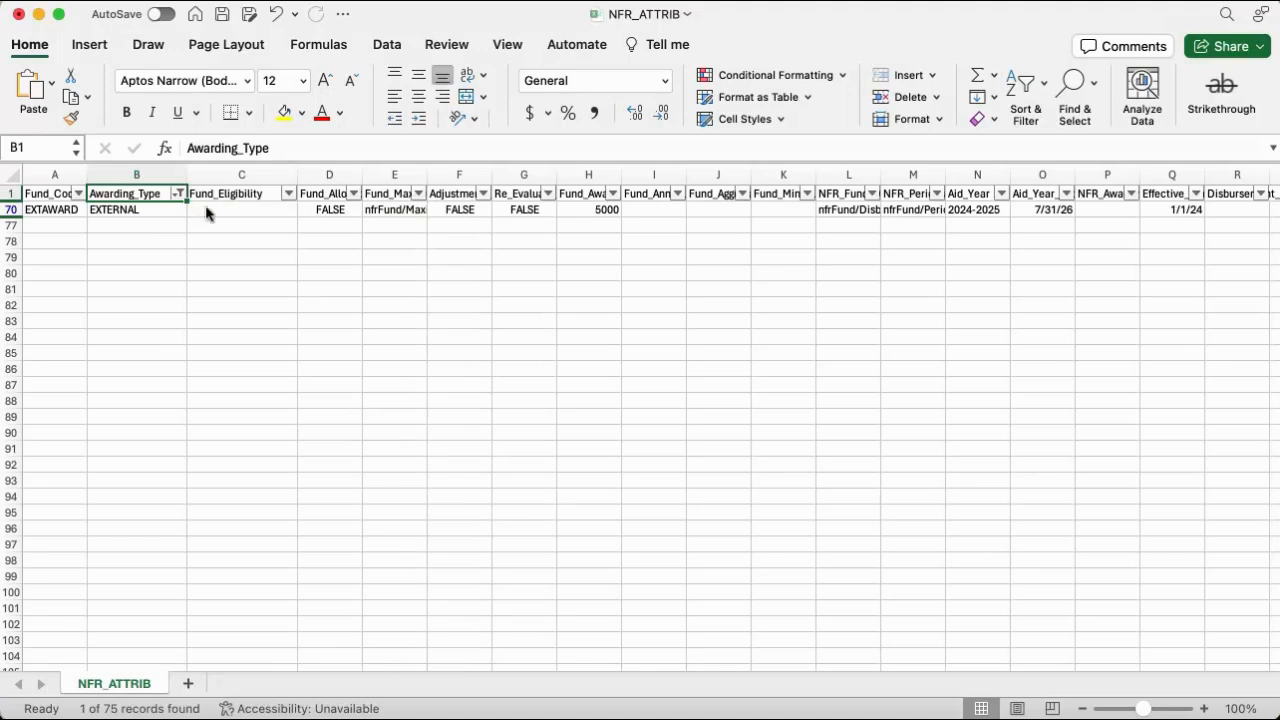
{"action": "left_click", "coordinate": [213, 207]}
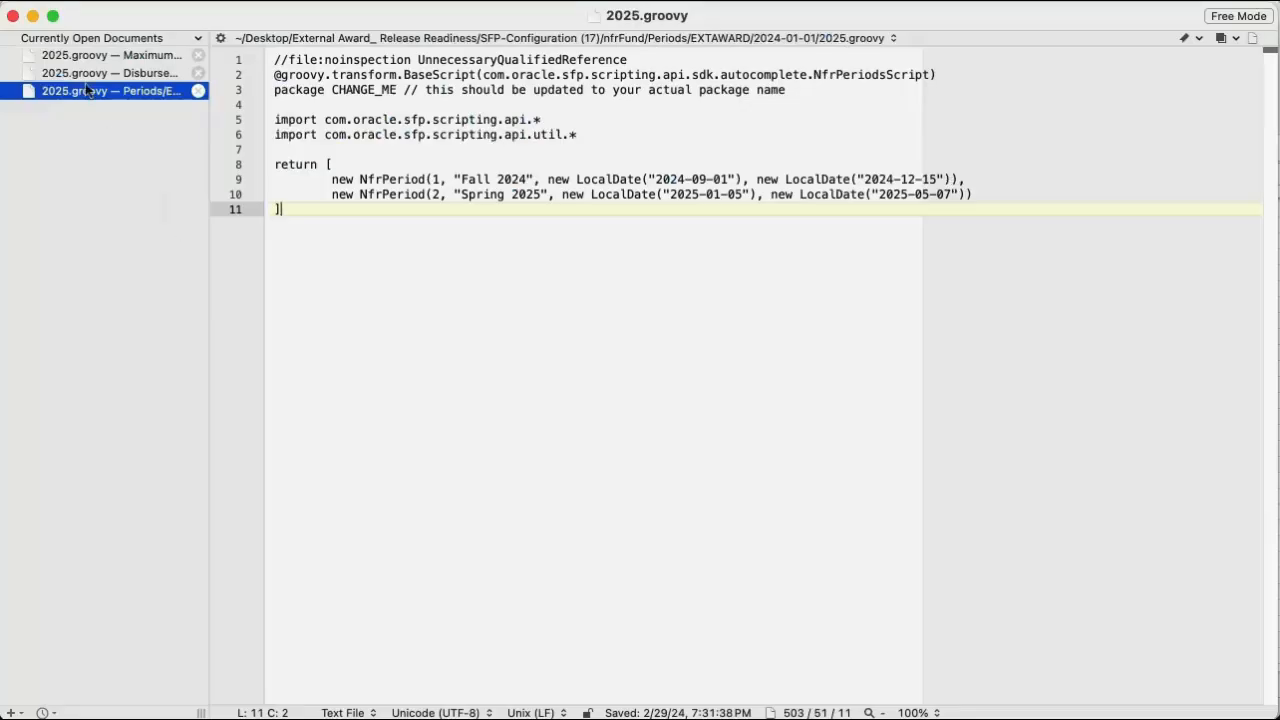
In the text editor, review EXTAWARD's 2025.groovy scripts for maximum projected award amount, disbursement dates and periods.
{"action": "left_click", "coordinate": [82, 57]}
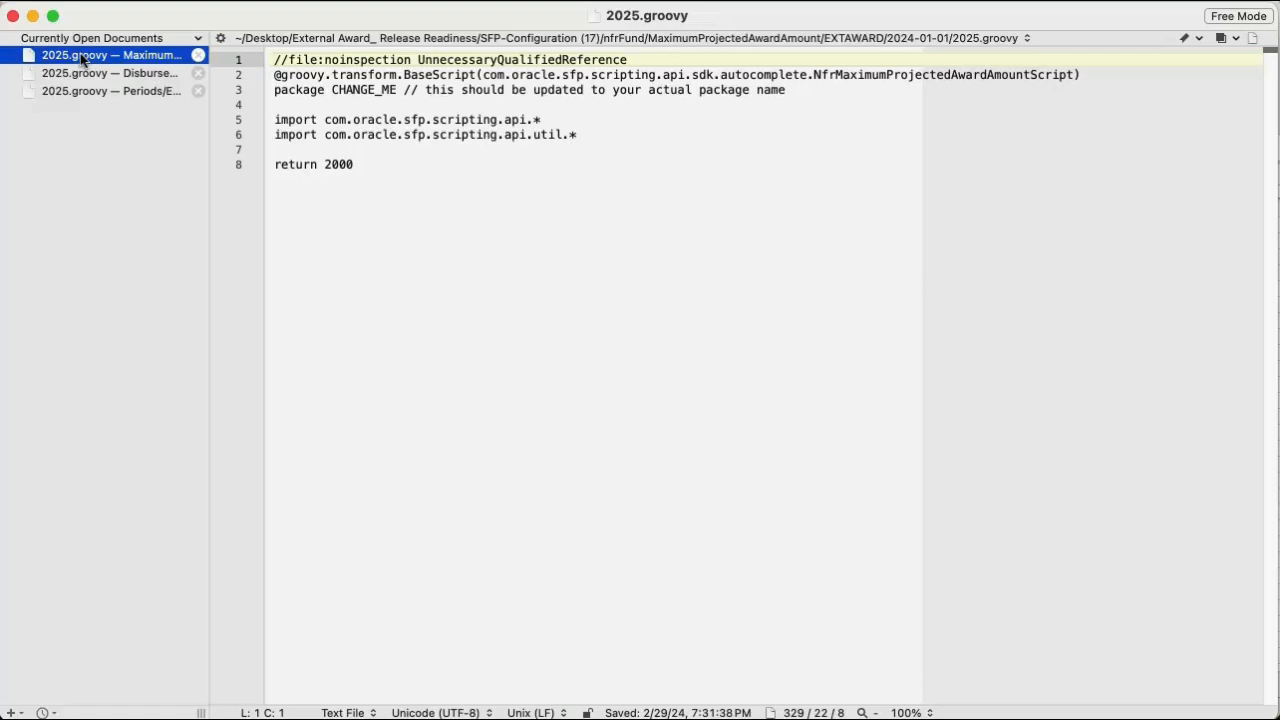
{"action": "left_click", "coordinate": [105, 75]}
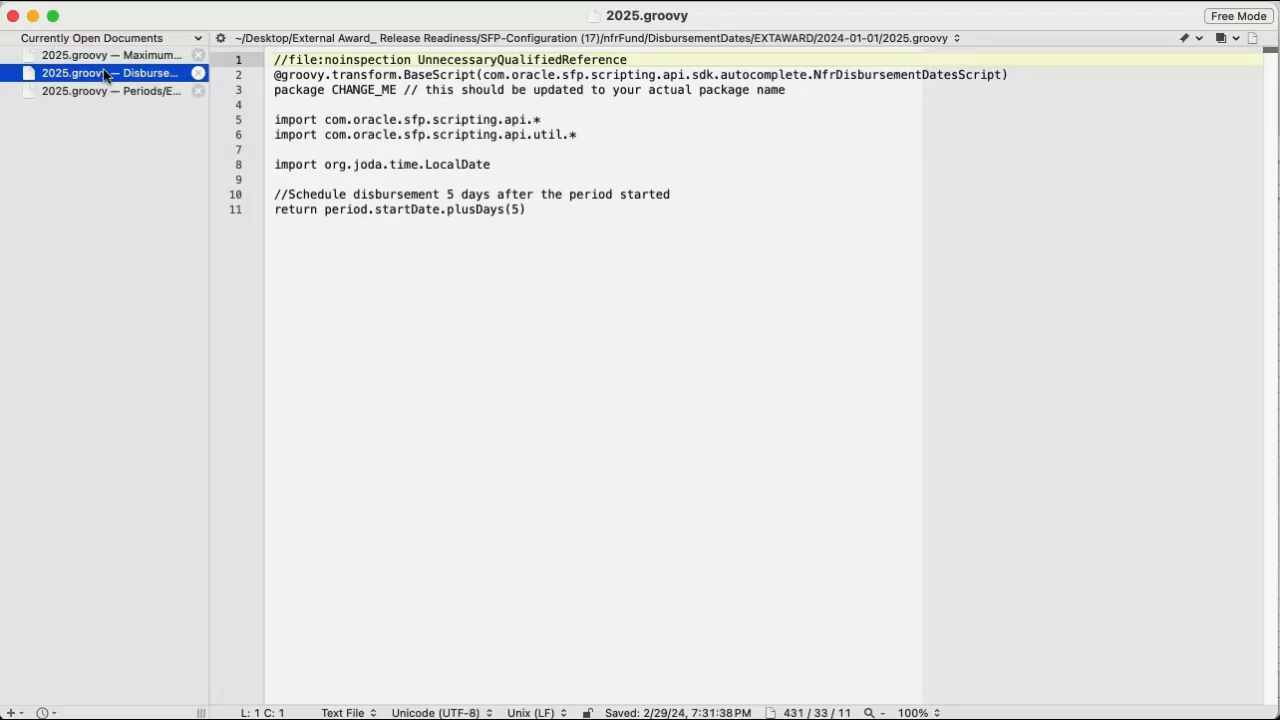
{"action": "left_click", "coordinate": [113, 91]}
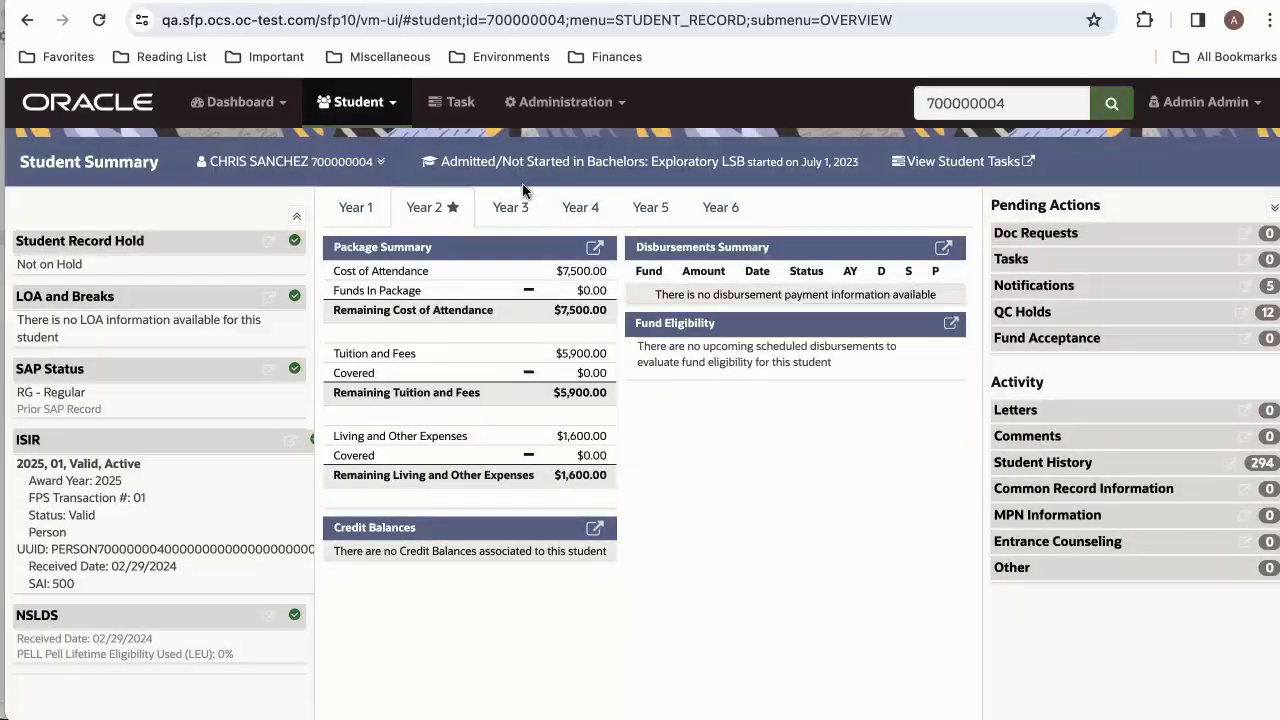
In Oracle Student Financial Planning, load the message file FASExternalAwardEvent_AllowProjection.txt from the Desktop.
{"action": "left_click", "coordinate": [568, 118]}
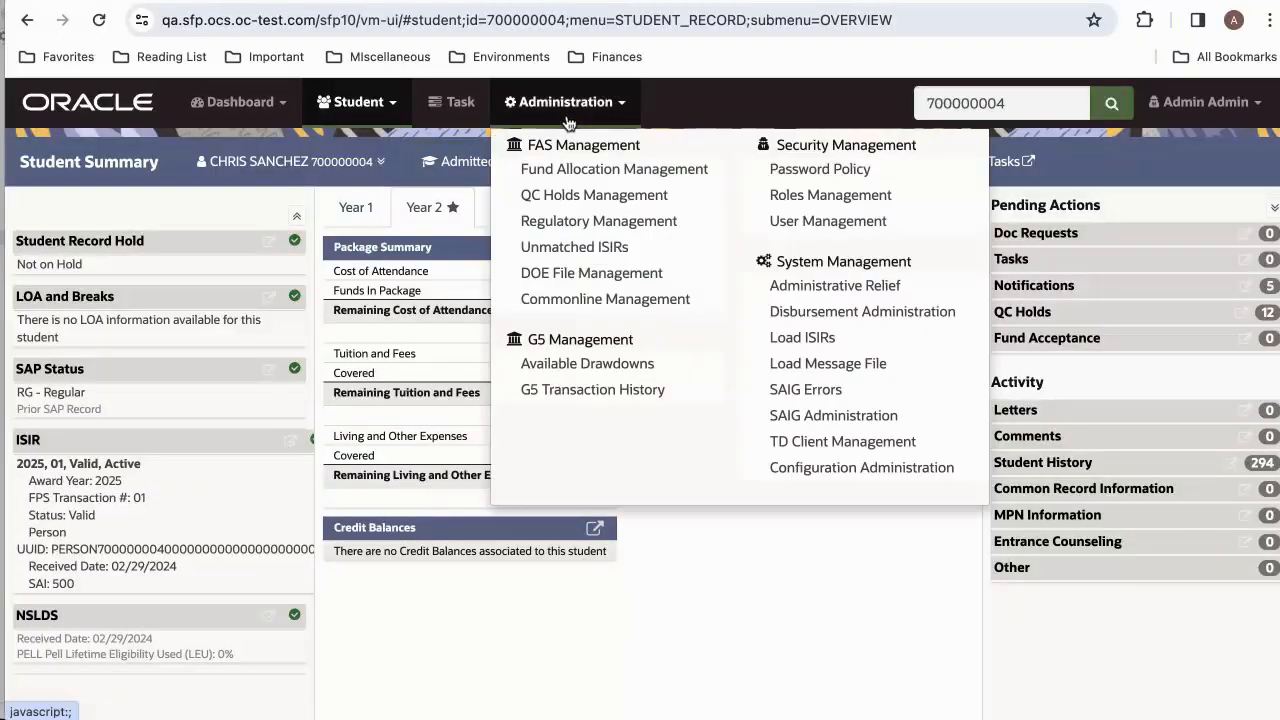
{"action": "left_click", "coordinate": [786, 366]}
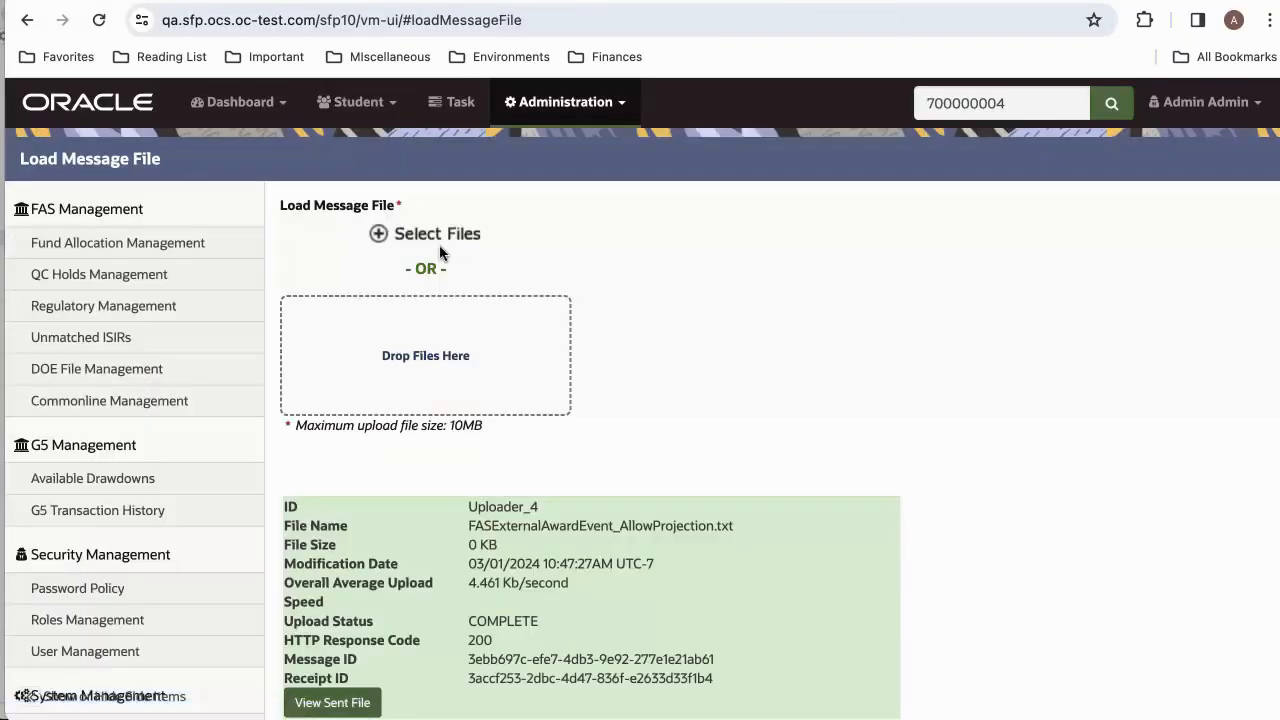
{"action": "left_click", "coordinate": [405, 238]}
{"action": "left_click", "coordinate": [468, 163]}
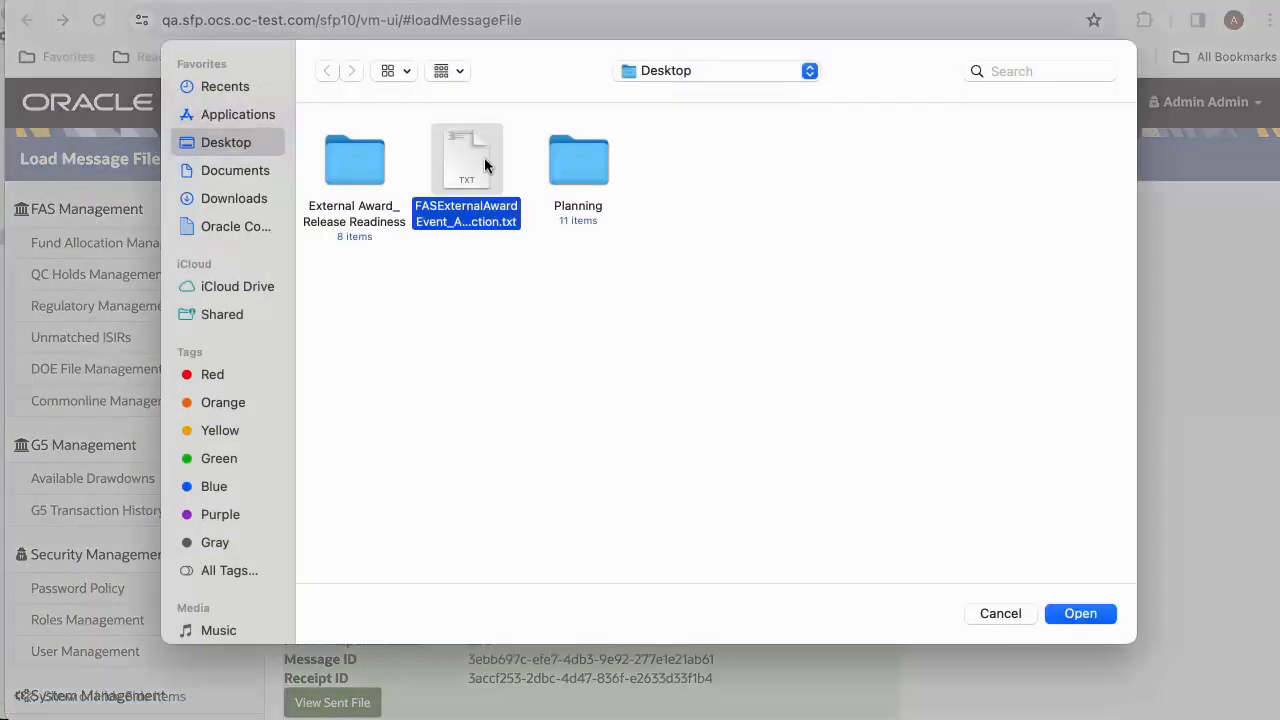
{"action": "left_click", "coordinate": [1075, 621]}
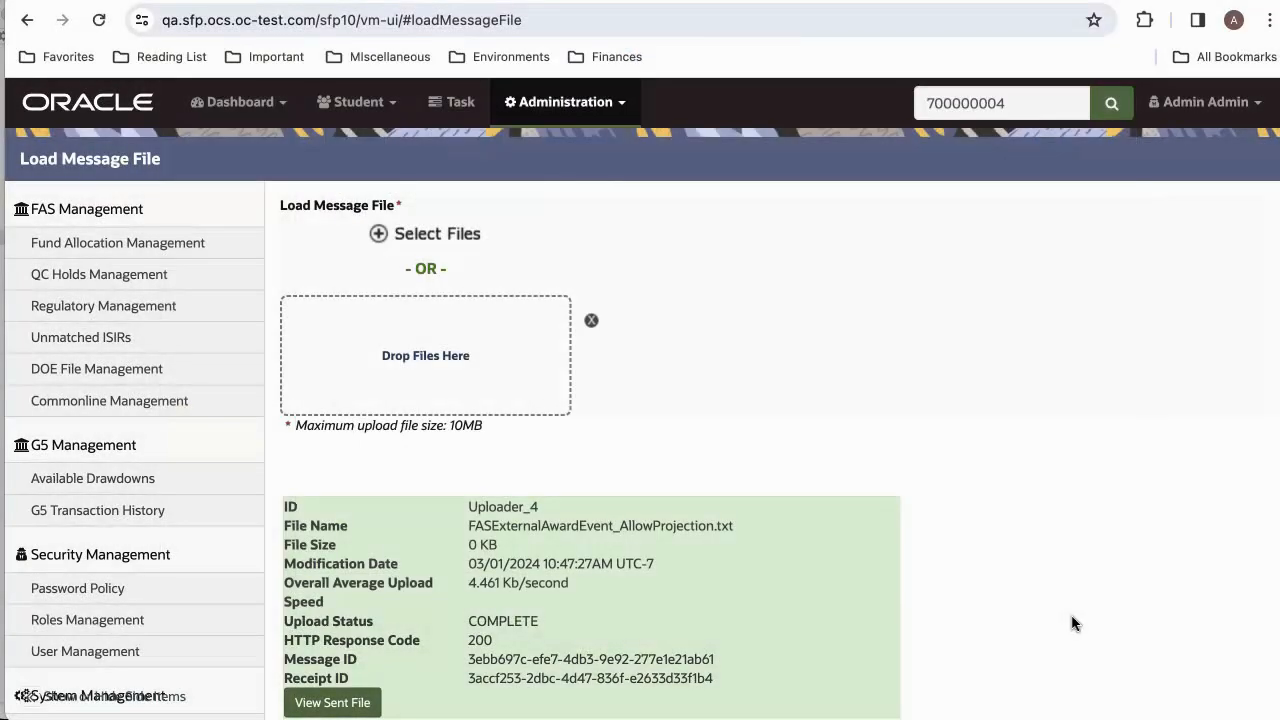
Search for the student by the ID already entered and open their Packaging page.
{"action": "left_click", "coordinate": [1112, 103]}
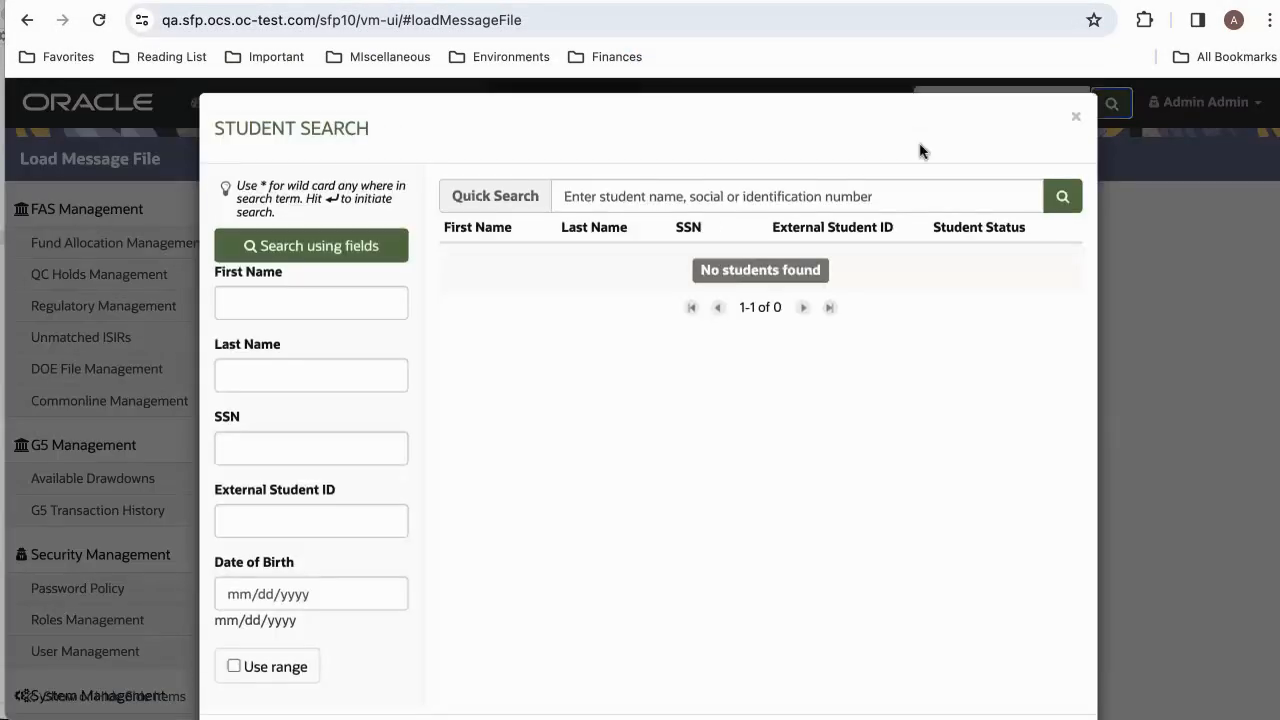
{"action": "left_click", "coordinate": [565, 270]}
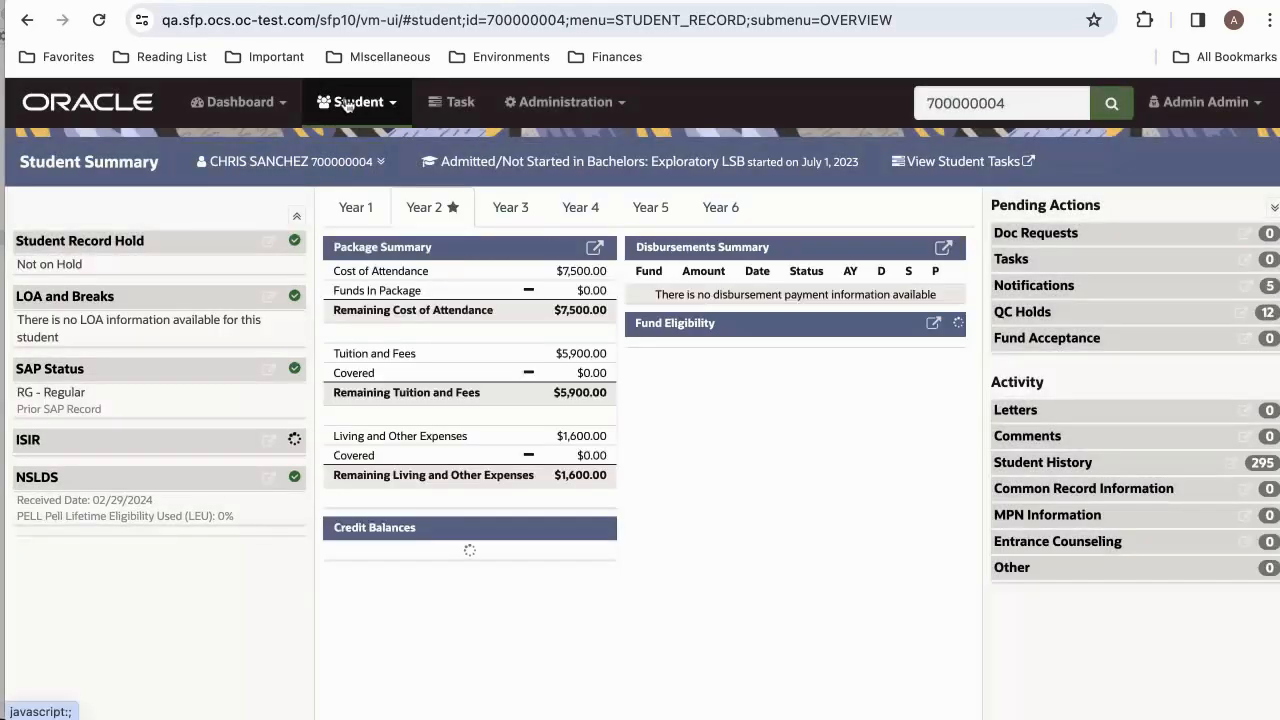
{"action": "left_click", "coordinate": [345, 103]}
{"action": "left_click", "coordinate": [614, 621]}
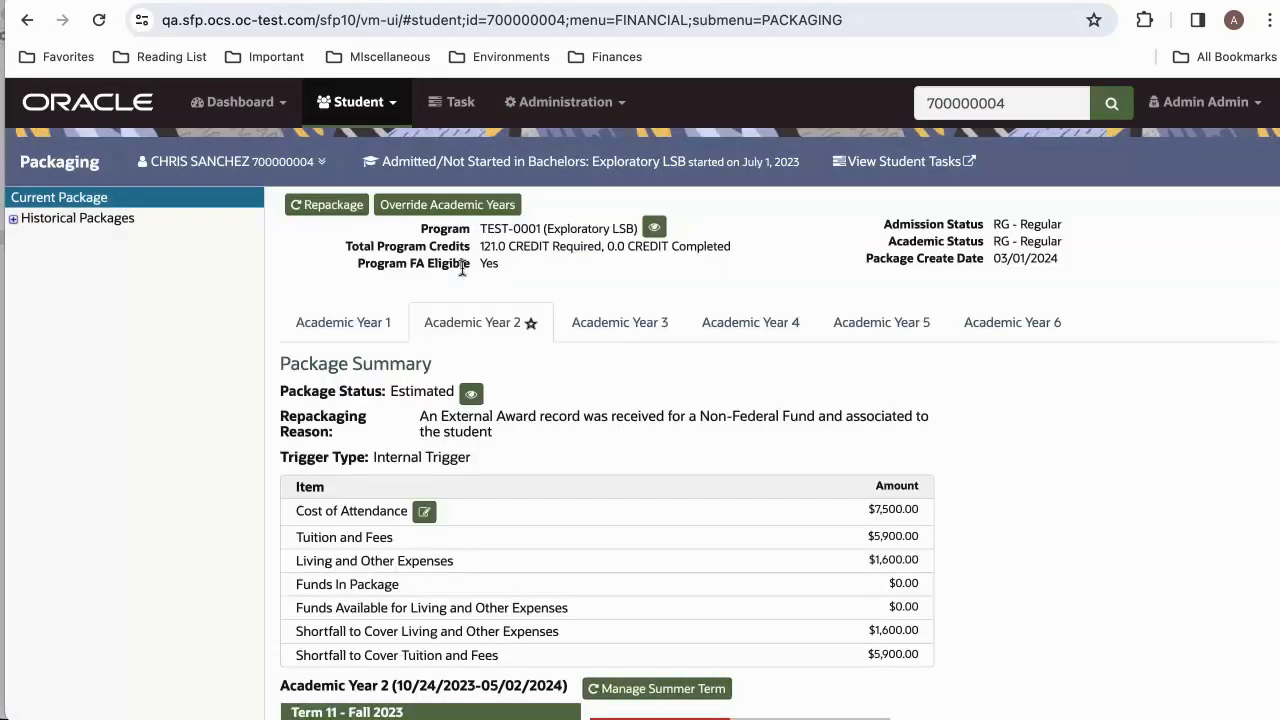
Show the Academic Year 3 package and examine its Fund Information table.
{"action": "left_click", "coordinate": [617, 322]}
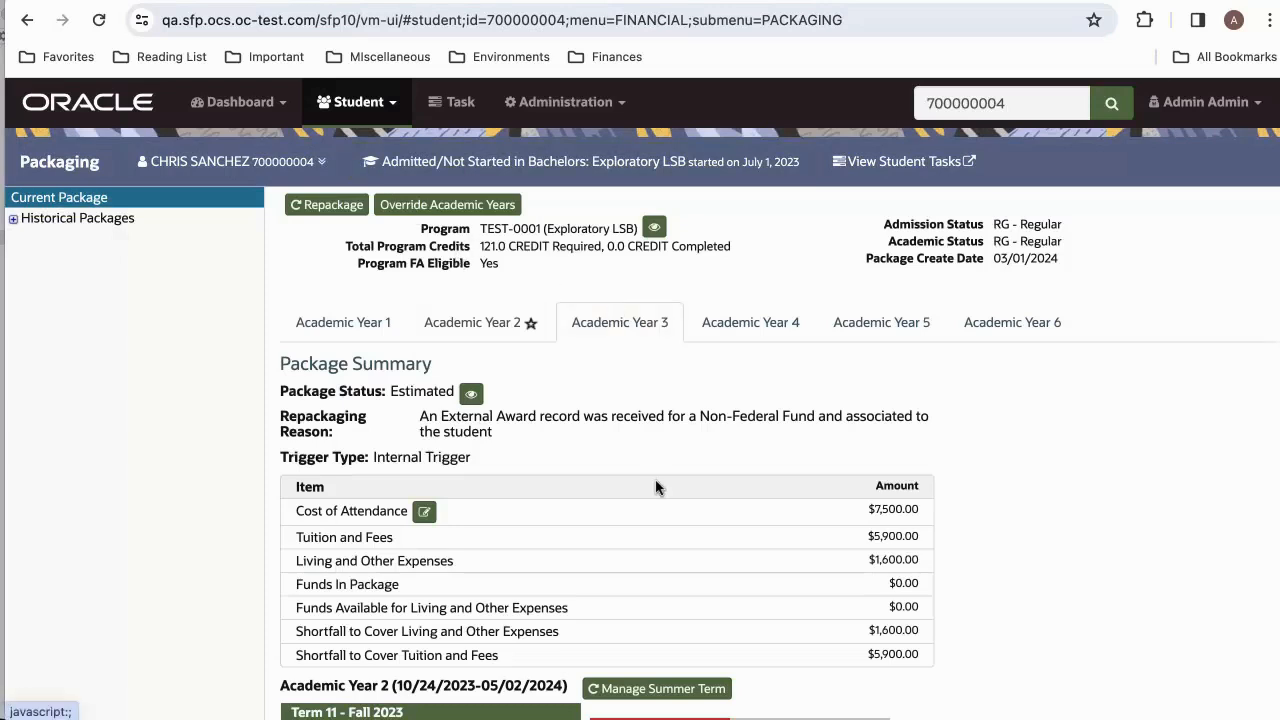
{"action": "scroll", "coordinate": [656, 481], "scroll_direction": "down", "scroll_amount": 1}
{"action": "scroll", "coordinate": [656, 481], "scroll_direction": "up", "scroll_amount": 1}
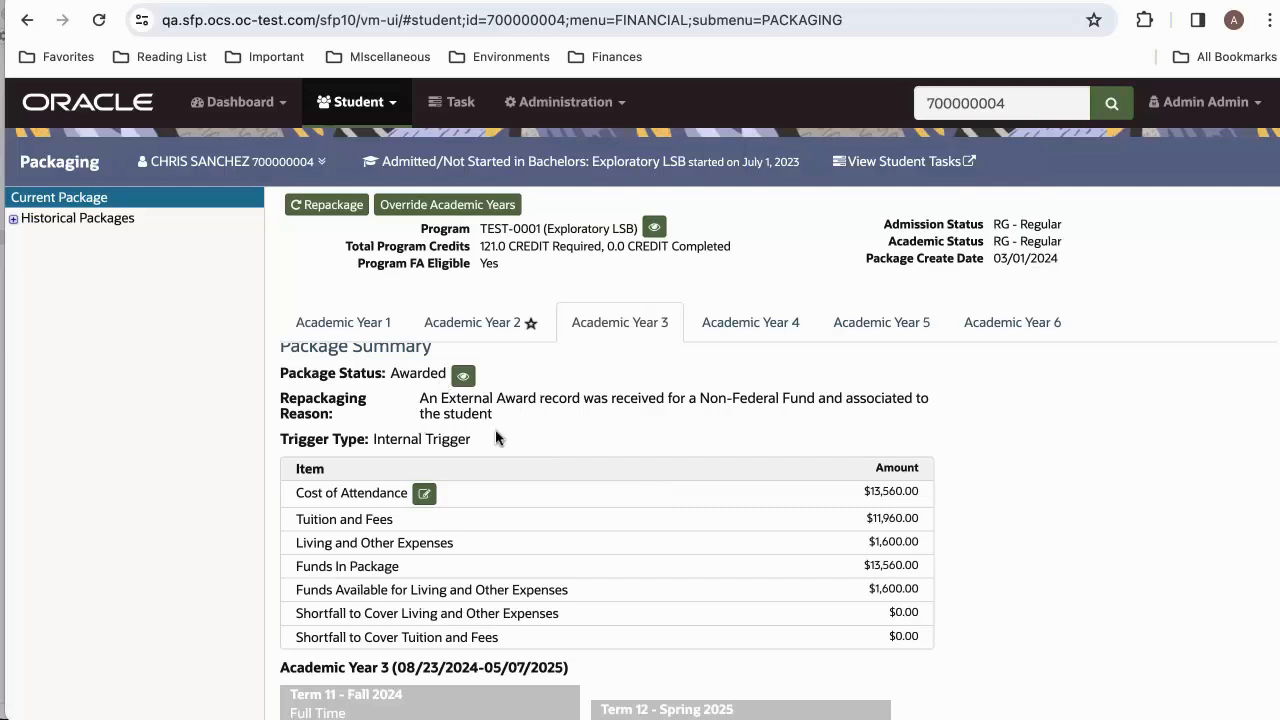
{"action": "scroll", "coordinate": [497, 437], "scroll_direction": "down", "scroll_amount": 5}
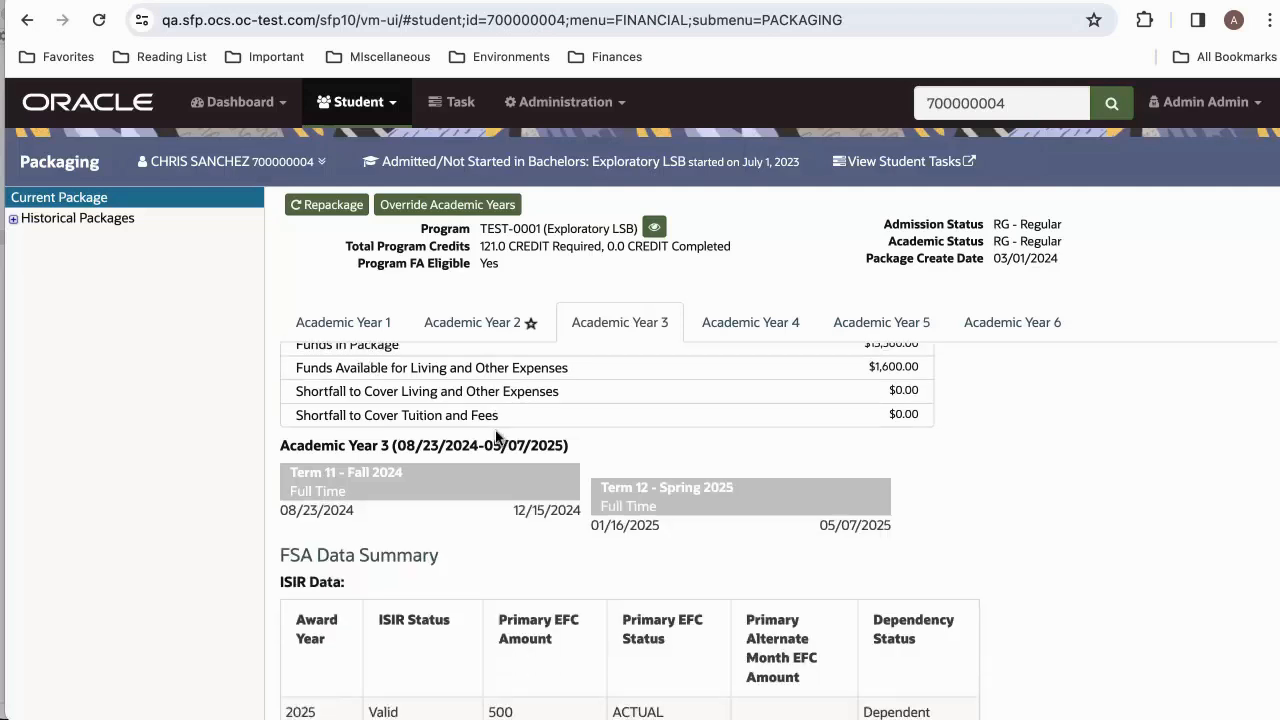
{"action": "scroll", "coordinate": [495, 437], "scroll_direction": "down", "scroll_amount": 1}
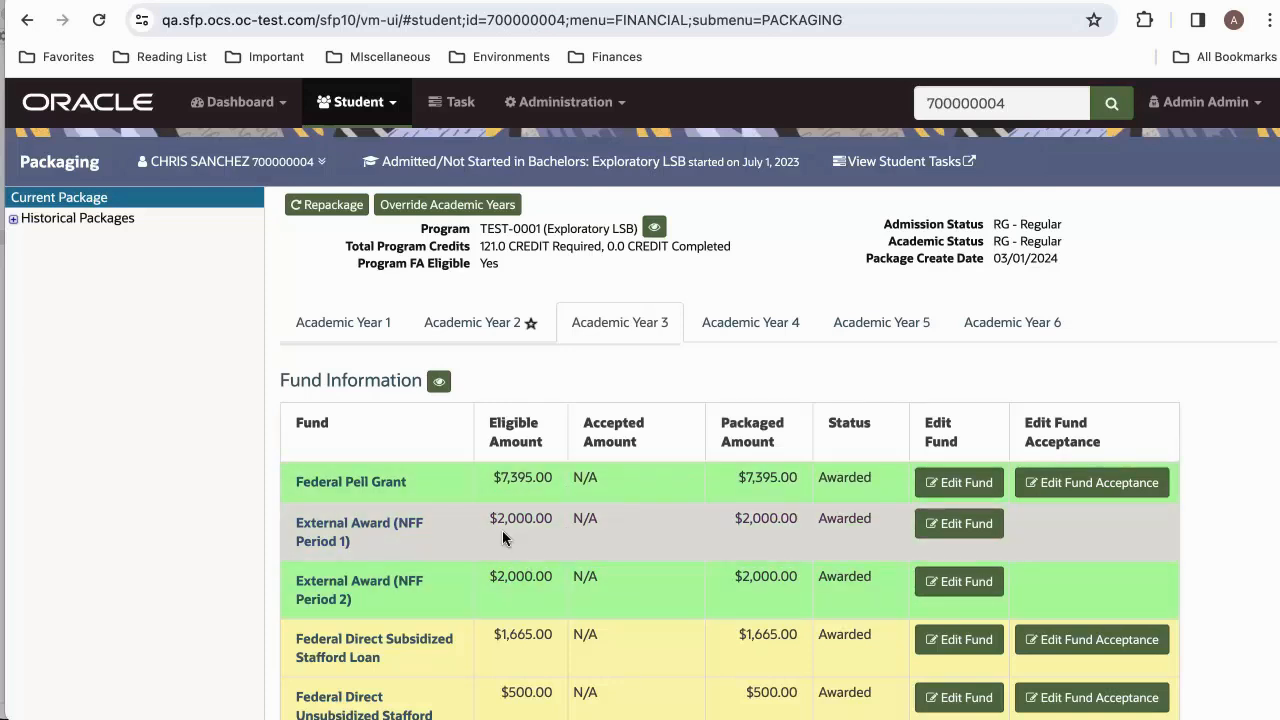
View the disbursement details of External Award NFF Period 1 and NFF Period 2, closing each one.
{"action": "left_click", "coordinate": [354, 522]}
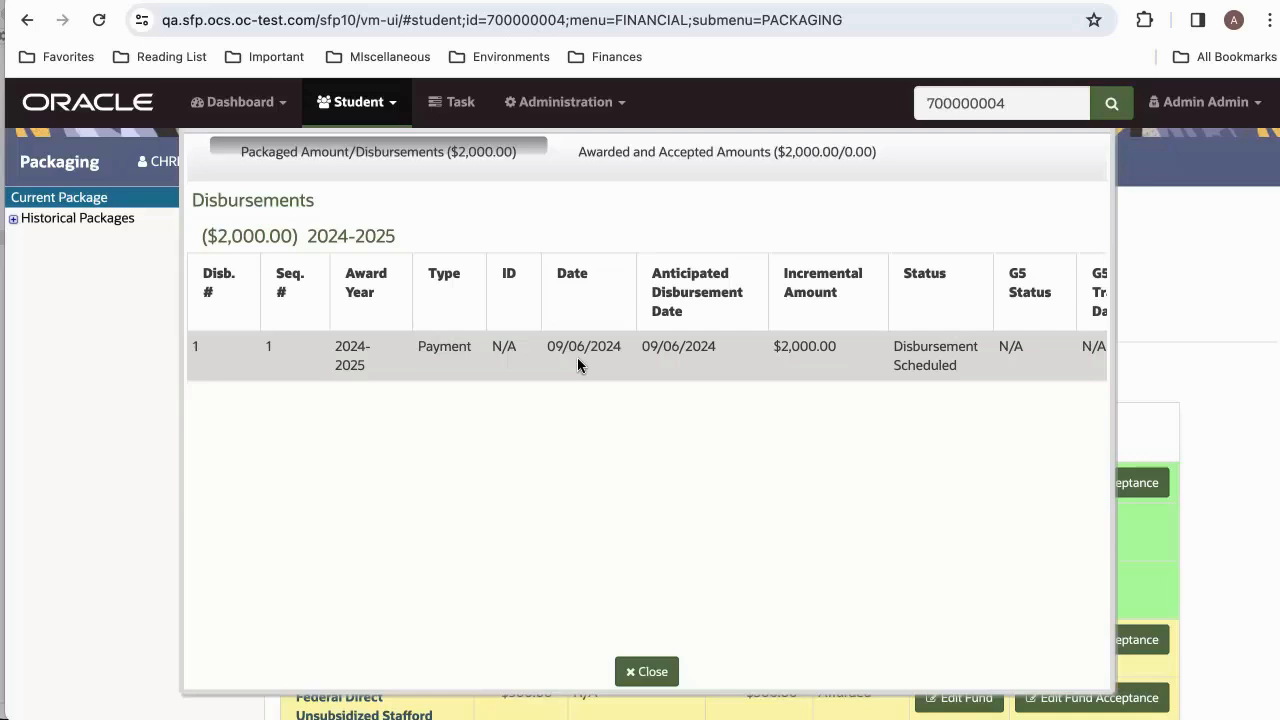
{"action": "left_click", "coordinate": [630, 671]}
{"action": "left_click", "coordinate": [366, 589]}
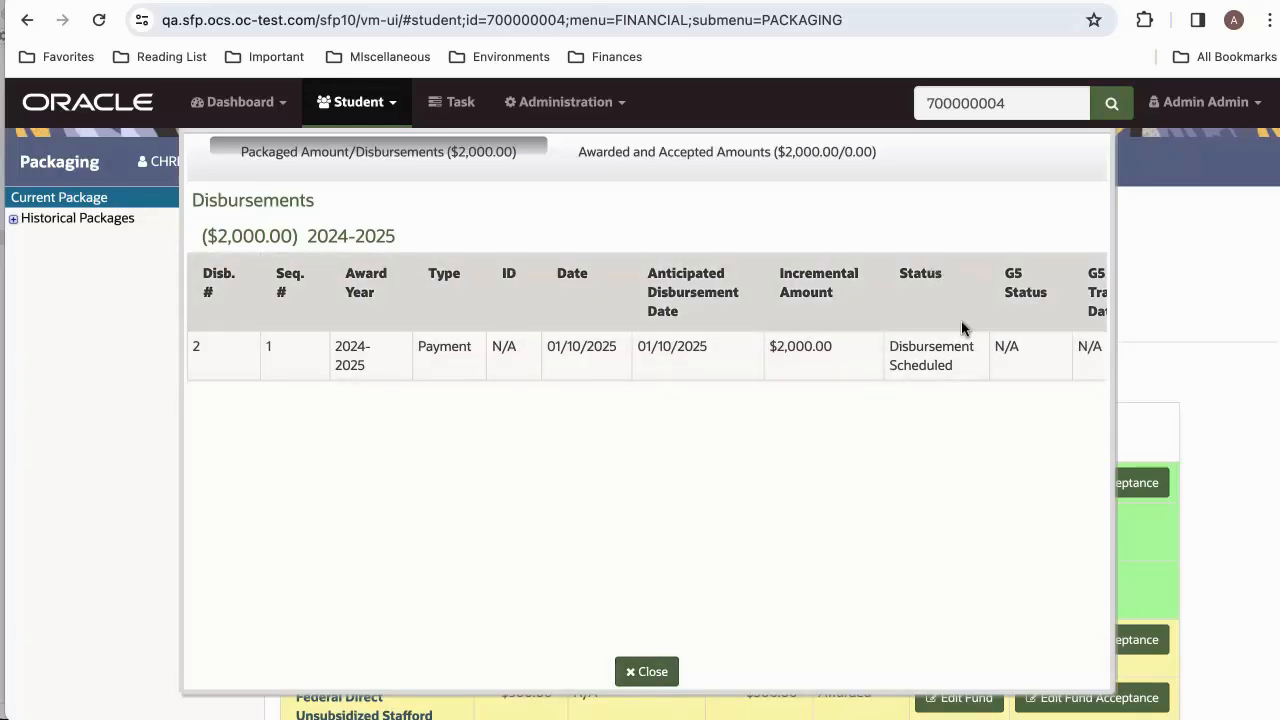
{"action": "left_click", "coordinate": [629, 674]}
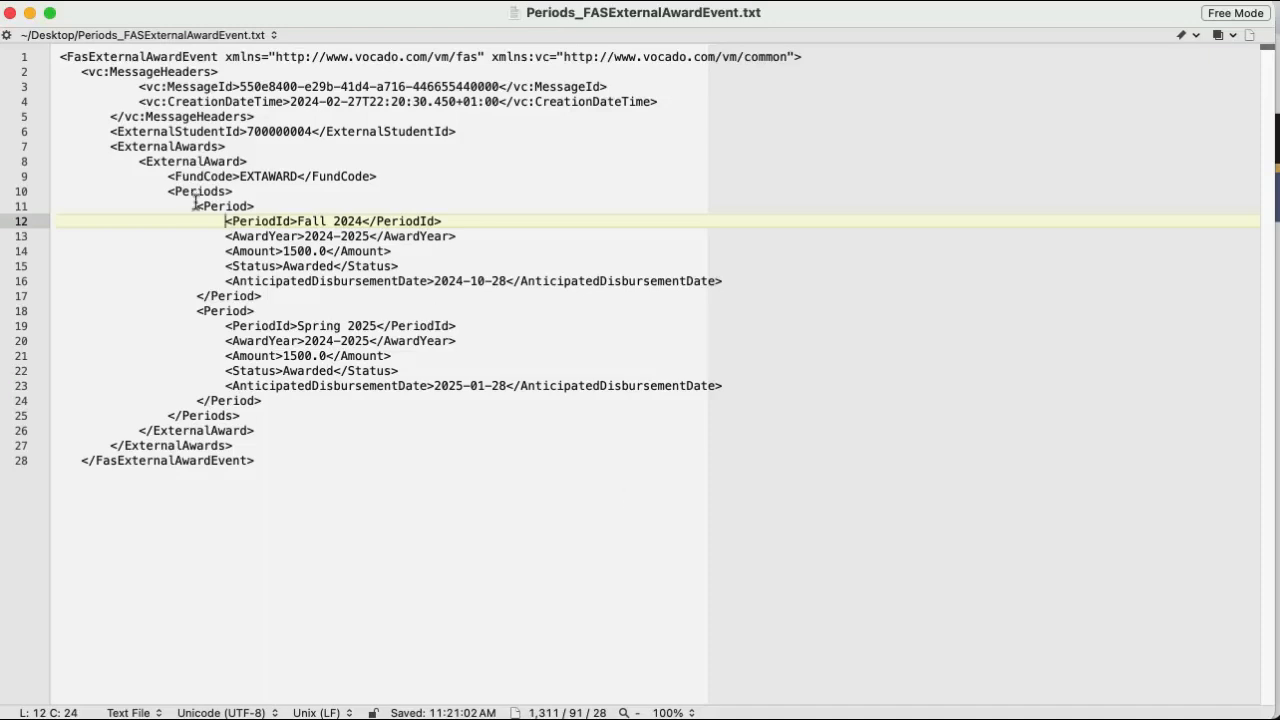
In the text editor, highlight both Period blocks in Periods_FASExternalAwardEvent.txt to review them, then clear the selection.
{"action": "left_click_drag", "start_coordinate": [197, 206], "coordinate": [327, 395]}
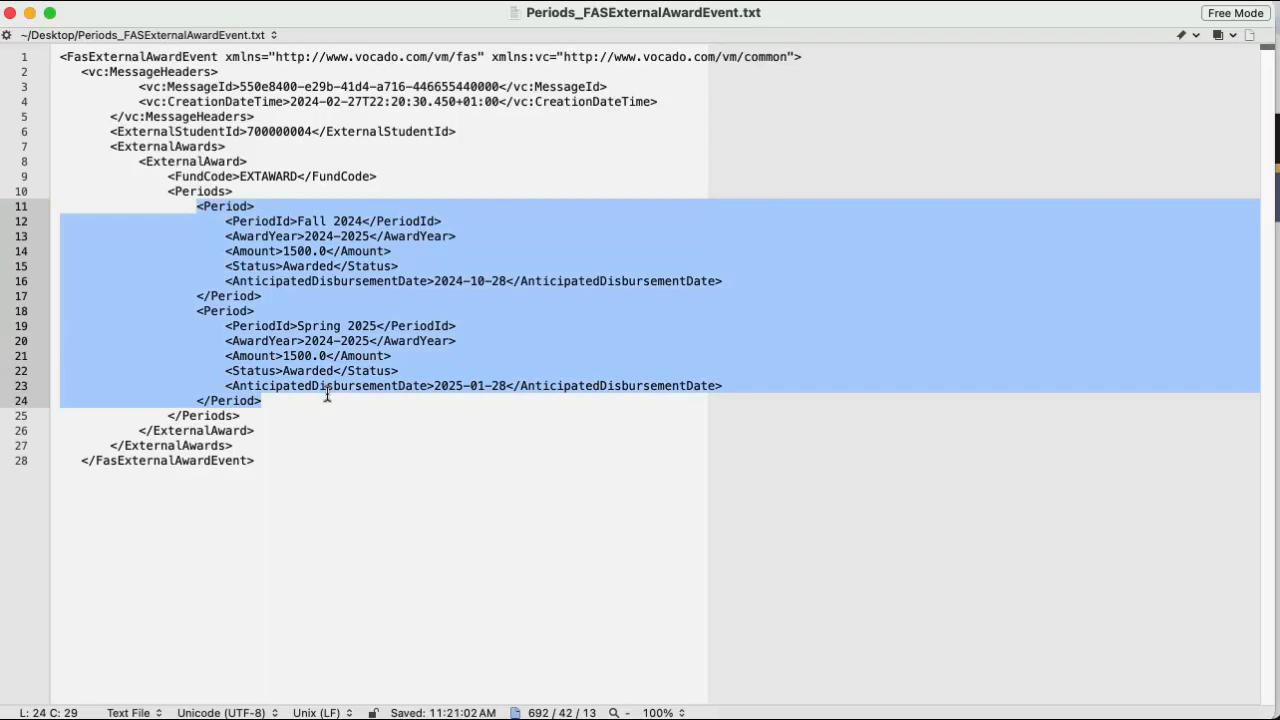
{"action": "left_click", "coordinate": [238, 226]}
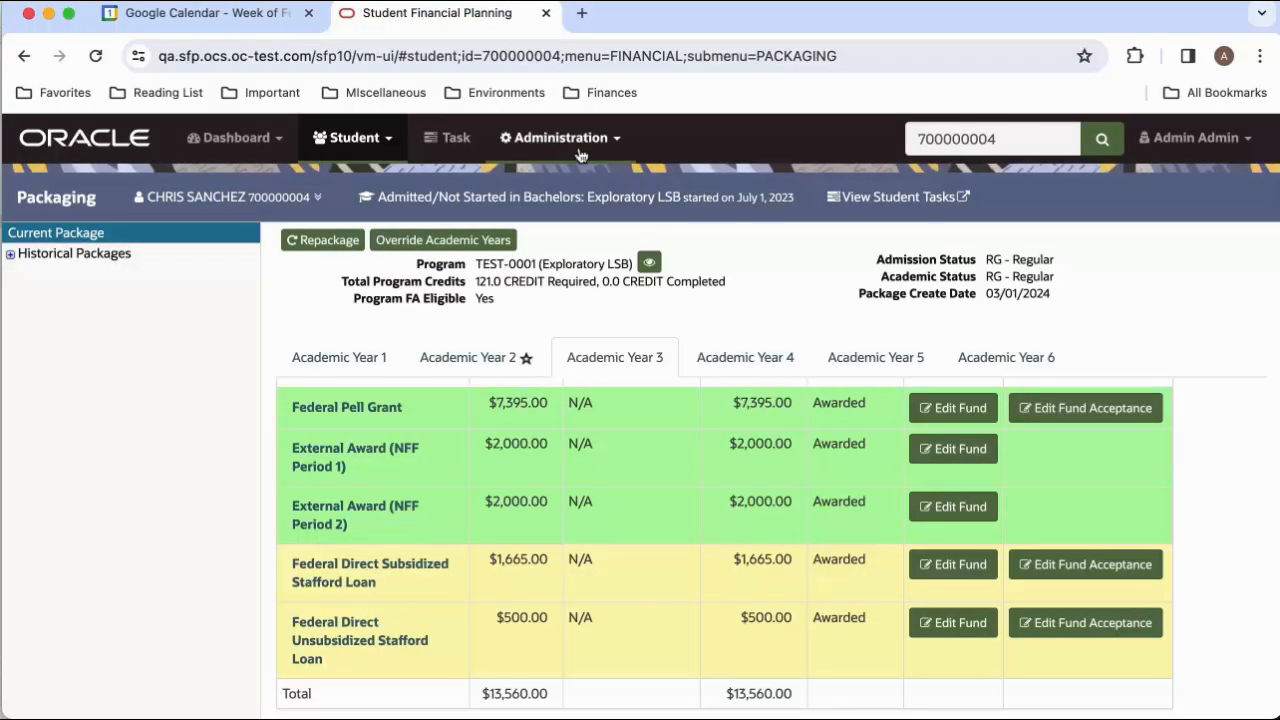
Back in Oracle Student Financial Planning, load the message file Periods_FASExternalAwardEvent.txt from the Desktop.
{"action": "left_click", "coordinate": [578, 140]}
{"action": "left_click", "coordinate": [797, 397]}
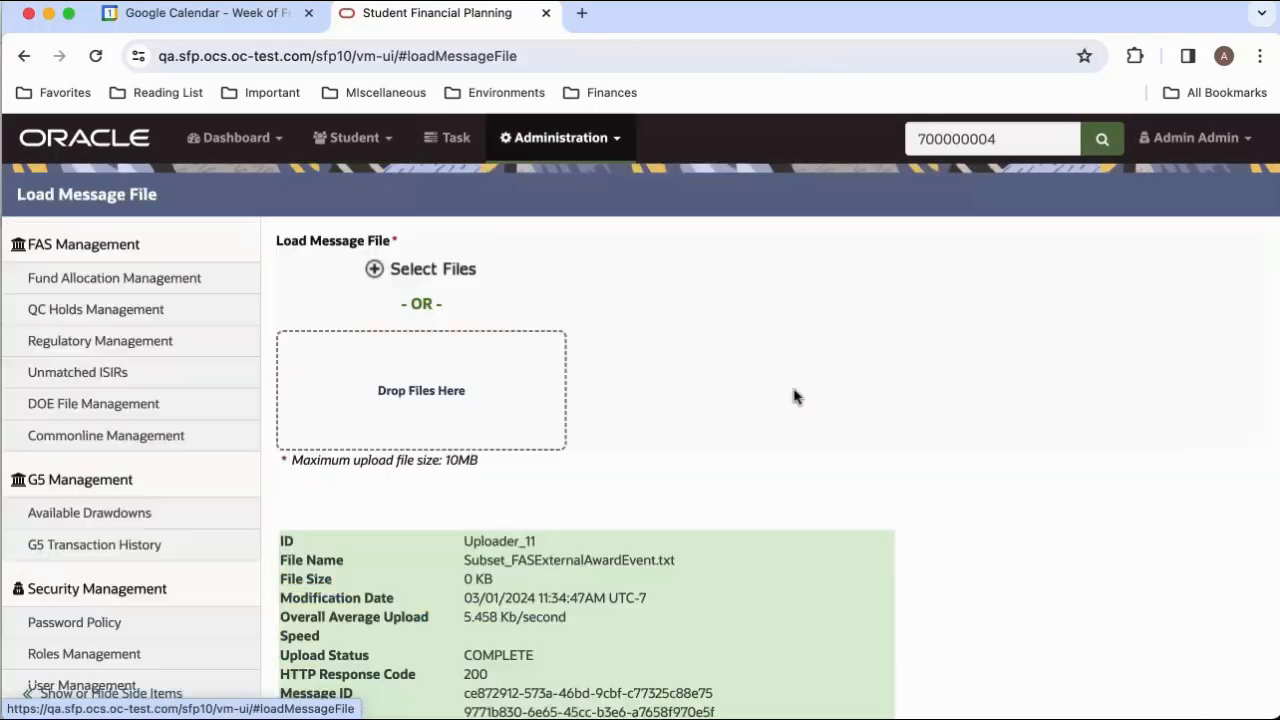
{"action": "left_click", "coordinate": [413, 276]}
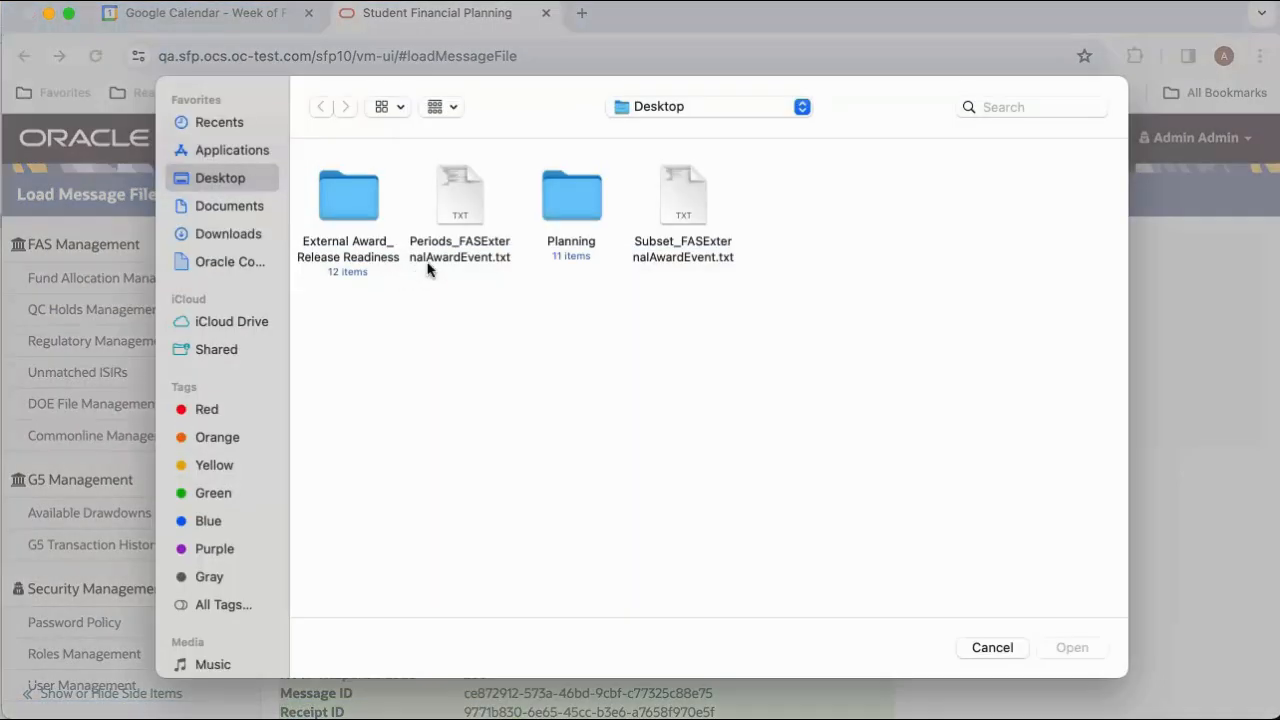
{"action": "left_click", "coordinate": [456, 196]}
{"action": "left_click", "coordinate": [1057, 645]}
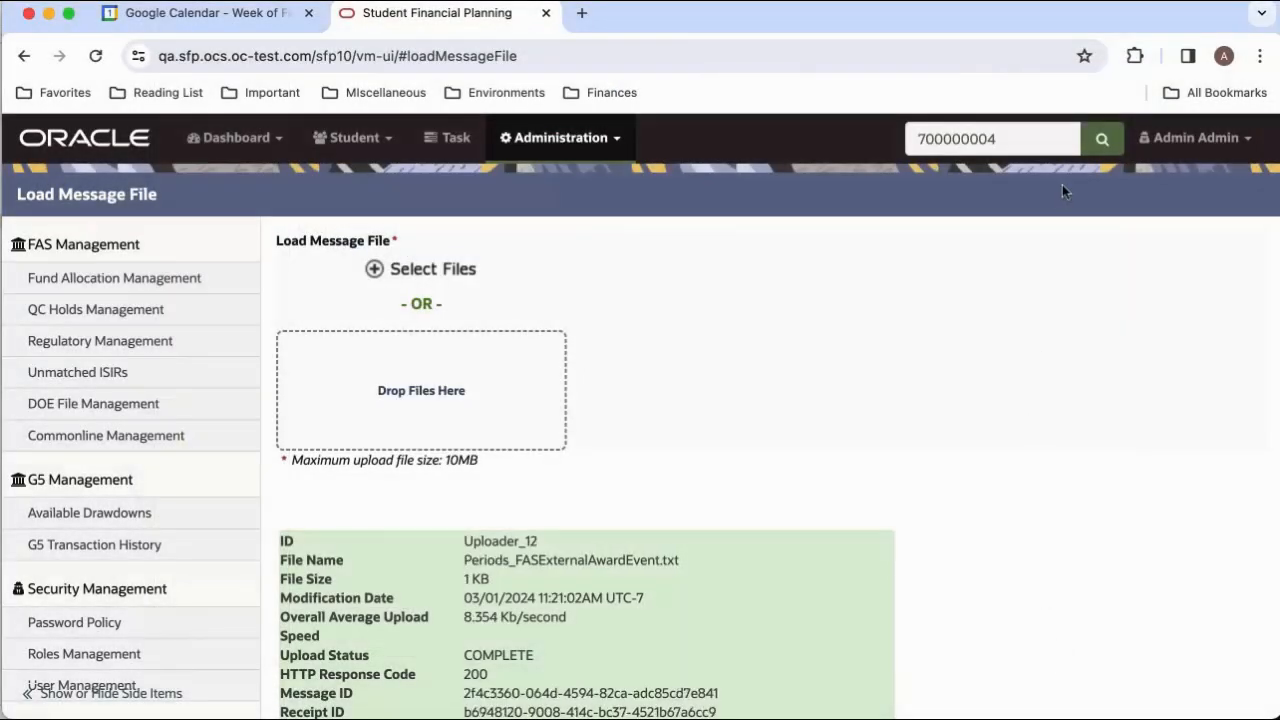
Look up the same student again and reopen their Packaging page.
{"action": "left_click", "coordinate": [1099, 139]}
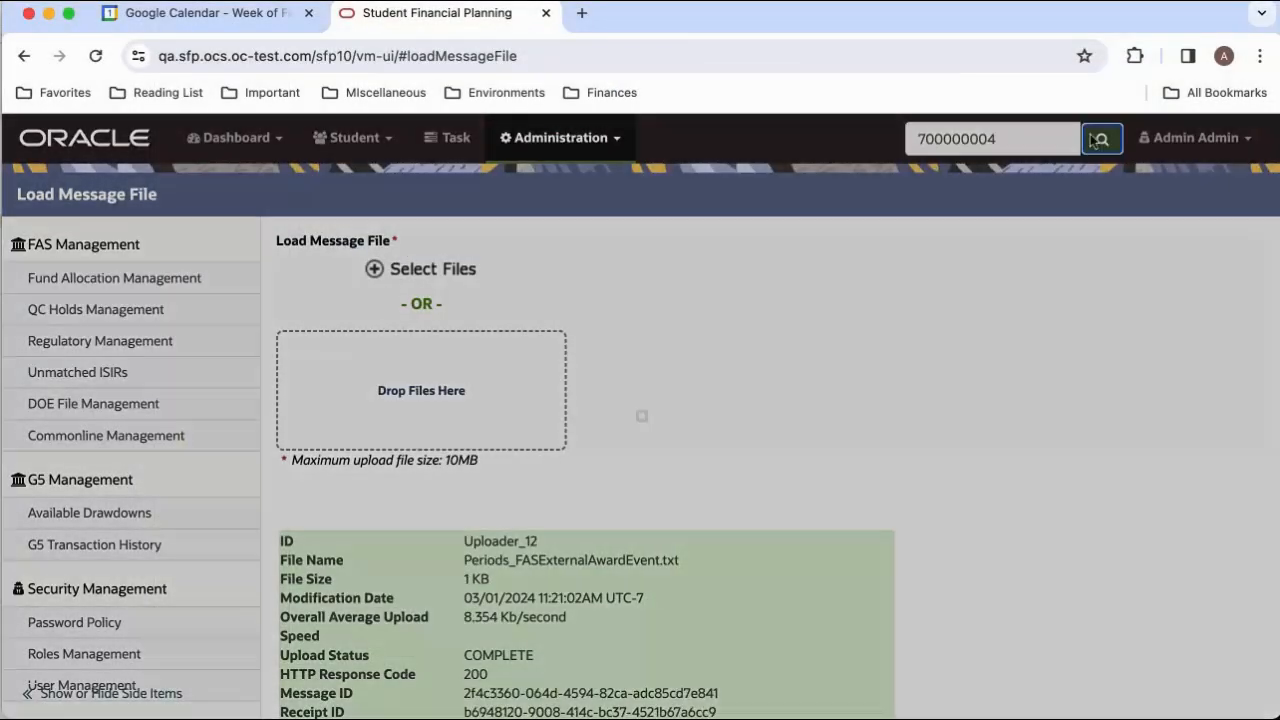
{"action": "left_click", "coordinate": [612, 305]}
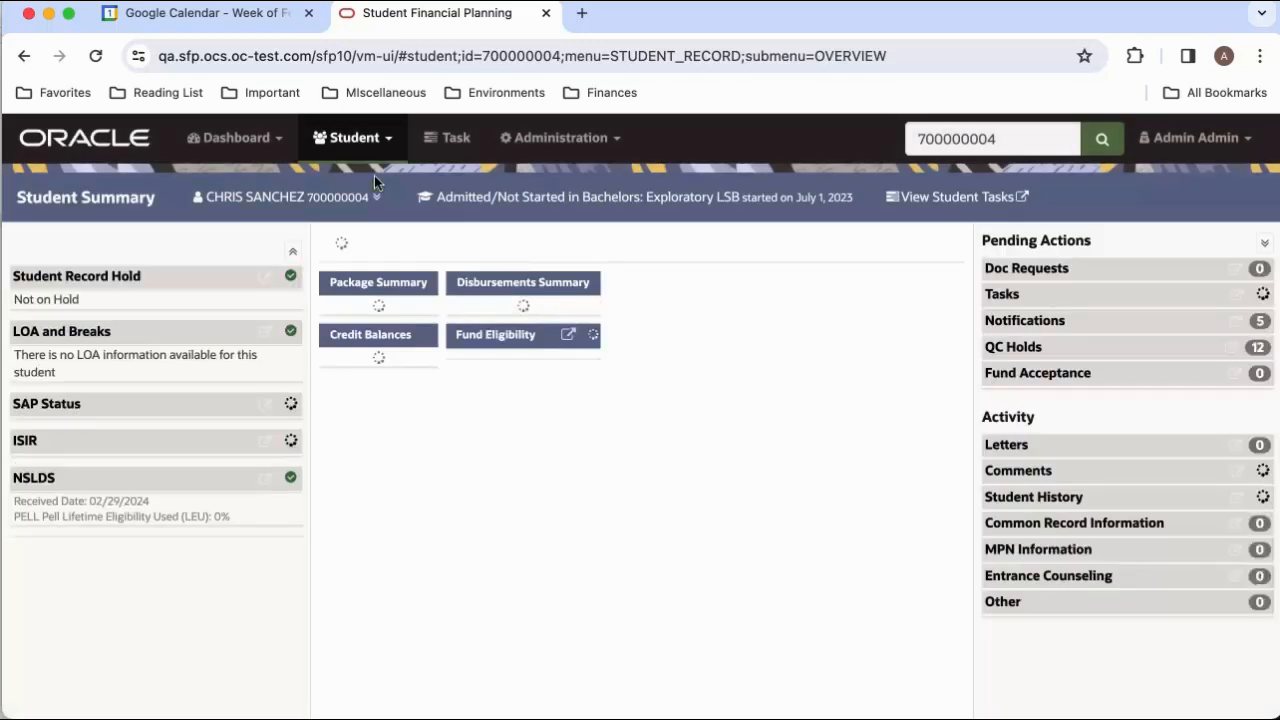
{"action": "left_click", "coordinate": [352, 140]}
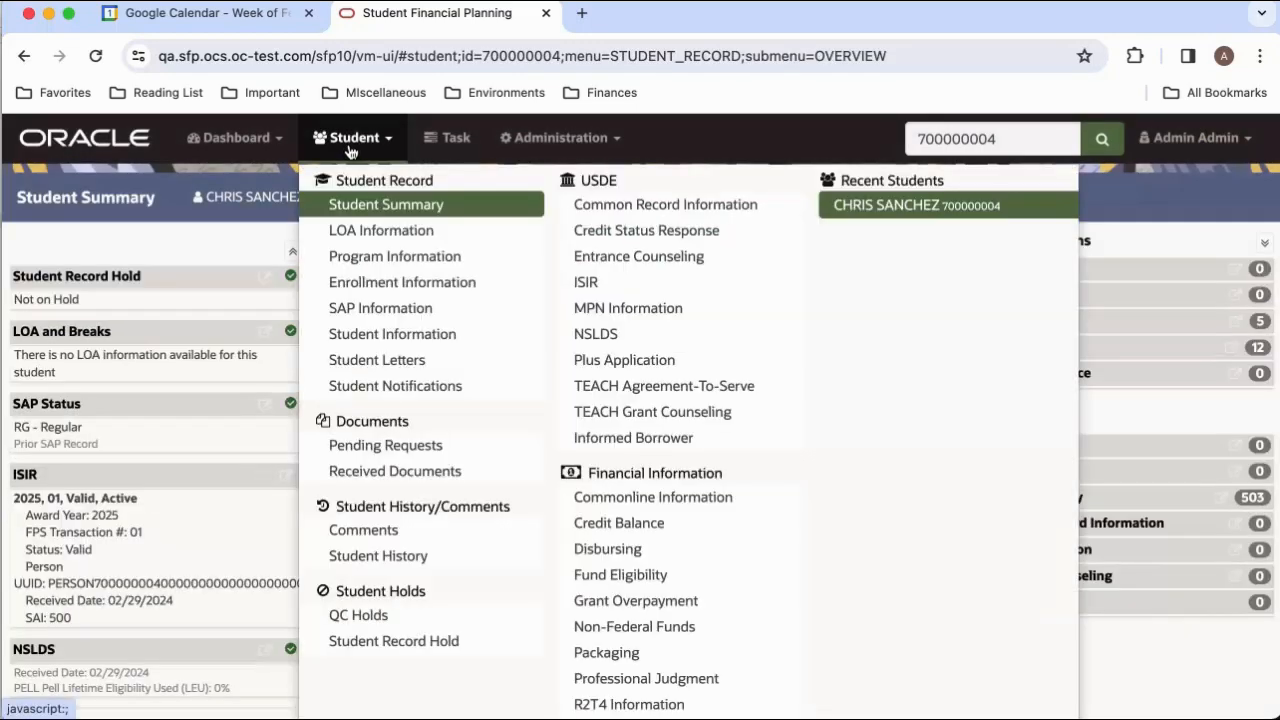
{"action": "left_click", "coordinate": [606, 654]}
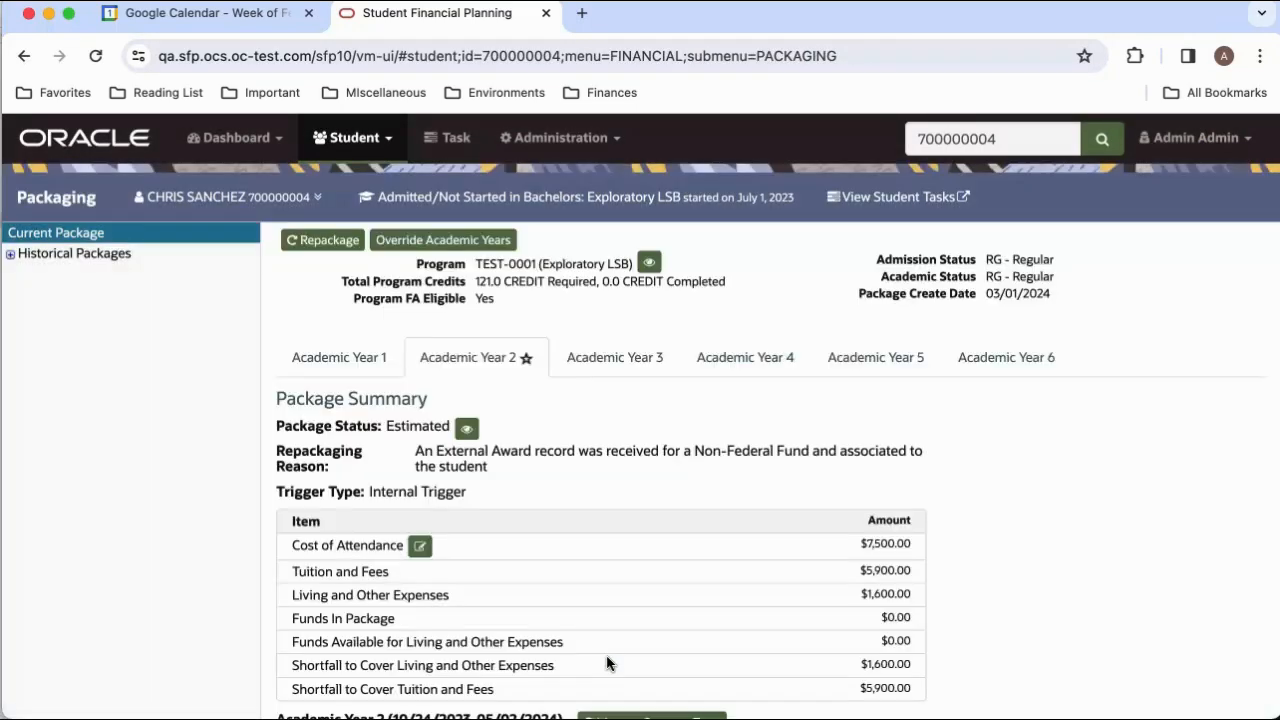
Check the Academic Year 3 fund amounts and the disbursement details of External Award NFF Period 1.
{"action": "left_click", "coordinate": [622, 362]}
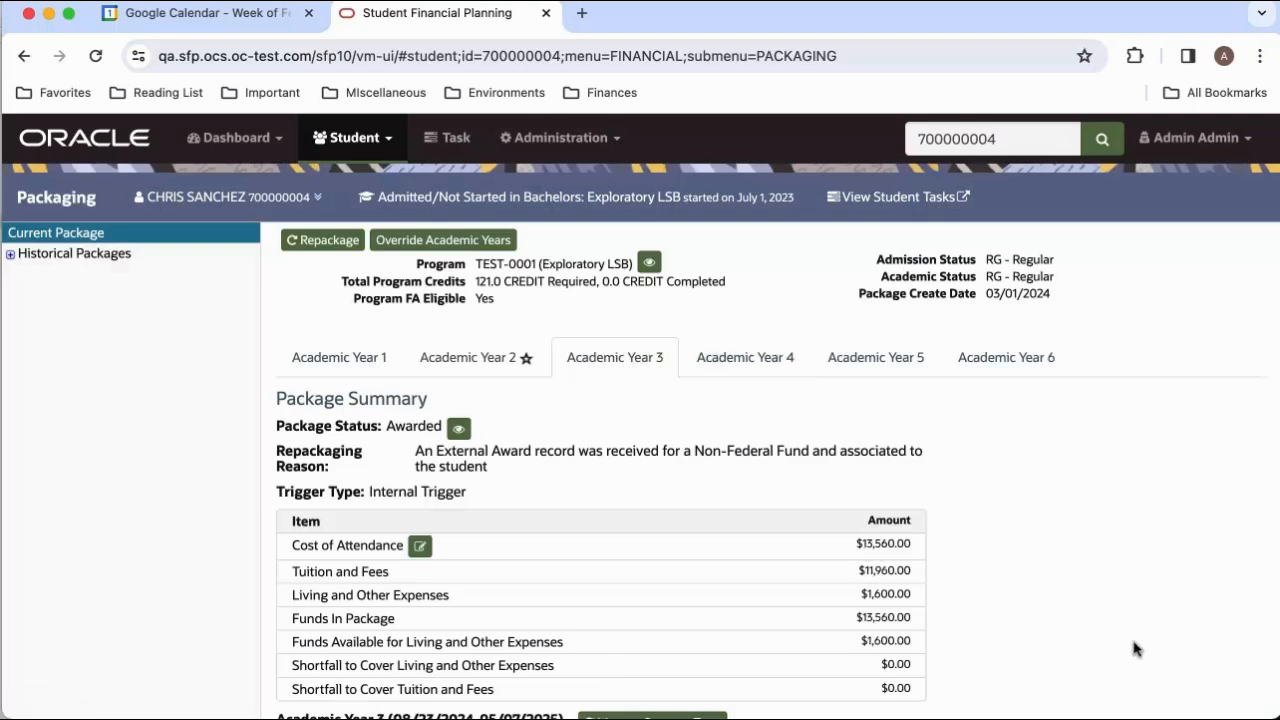
{"action": "scroll", "coordinate": [1134, 649], "scroll_direction": "down", "scroll_amount": 8}
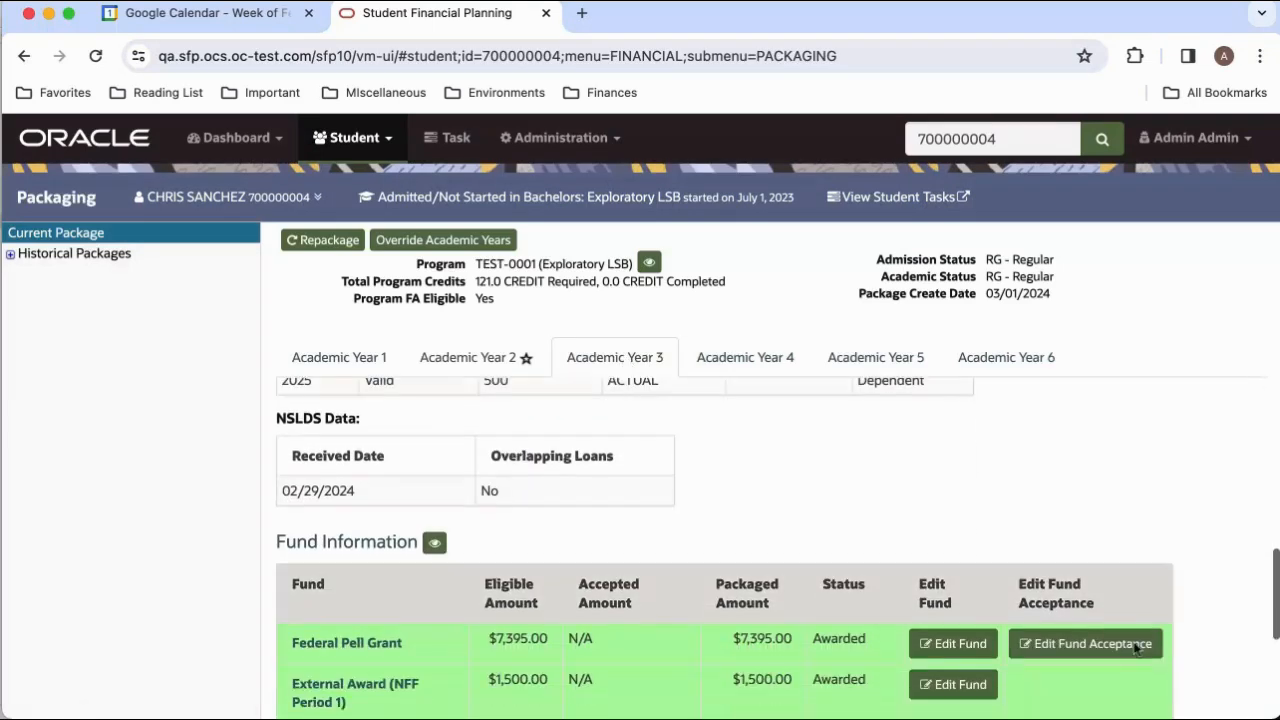
{"action": "scroll", "coordinate": [1134, 649], "scroll_direction": "down", "scroll_amount": 3}
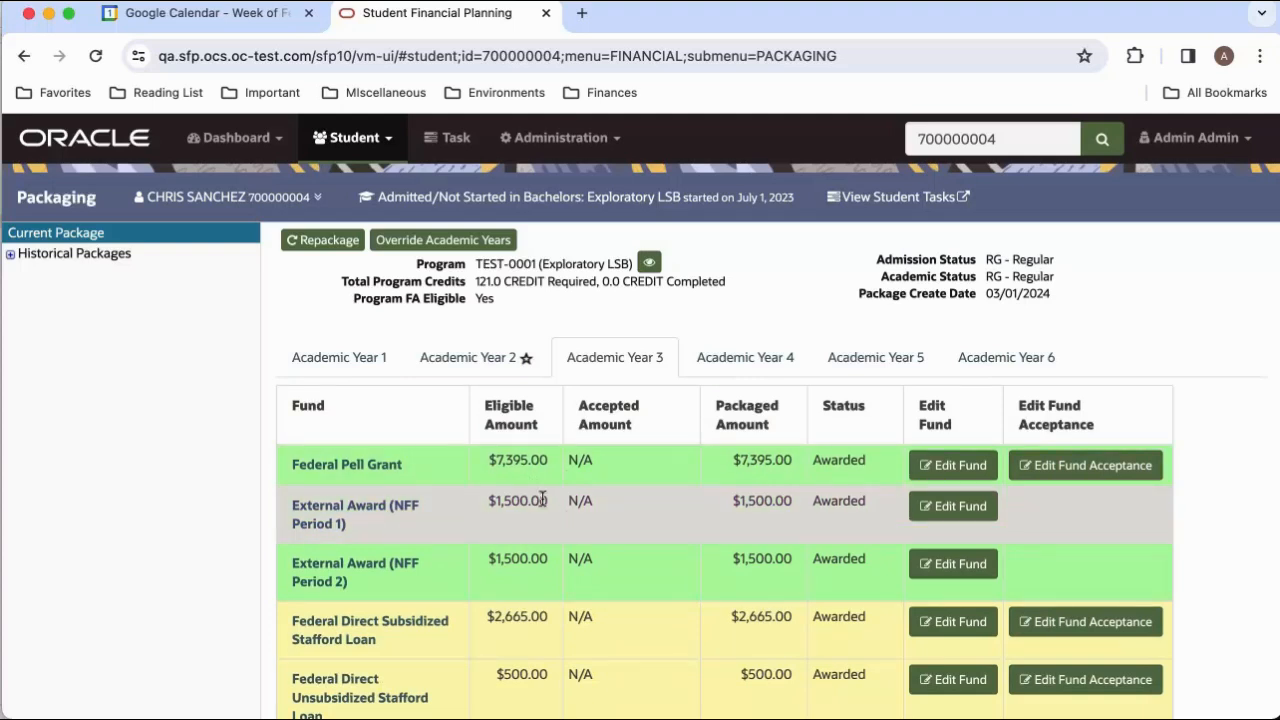
{"action": "left_click", "coordinate": [350, 522]}
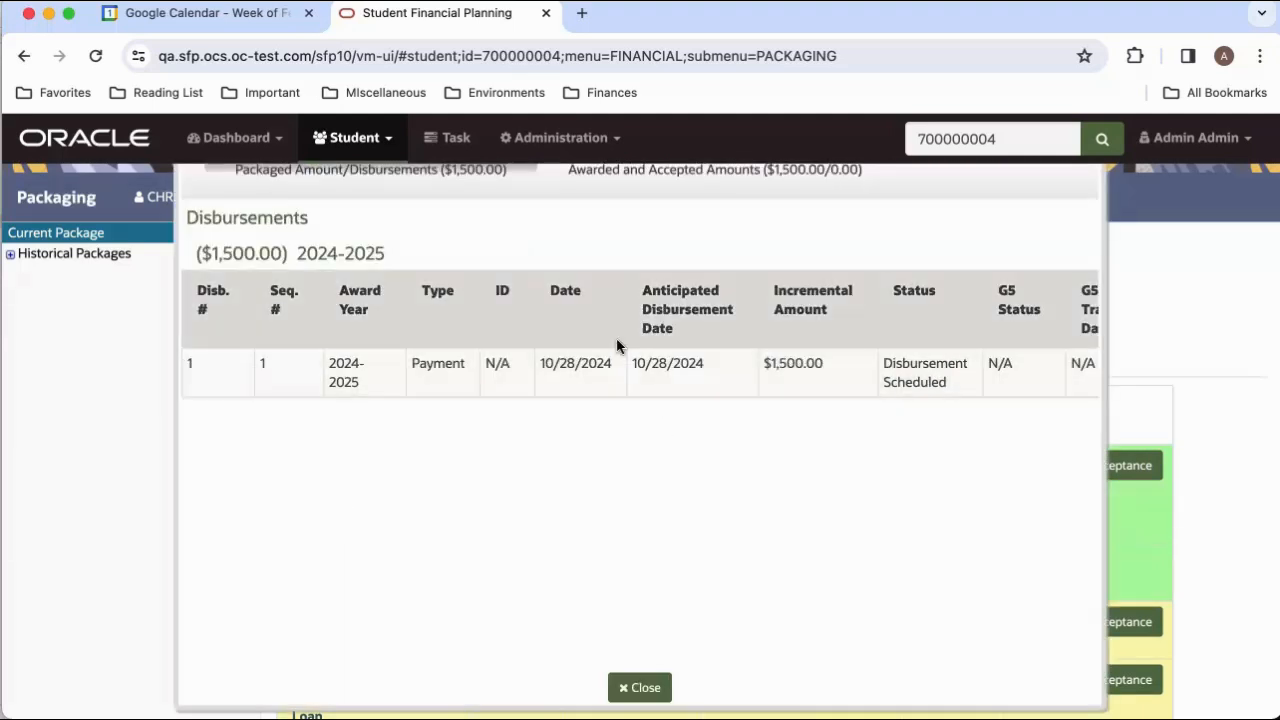
{"action": "left_click", "coordinate": [637, 688]}
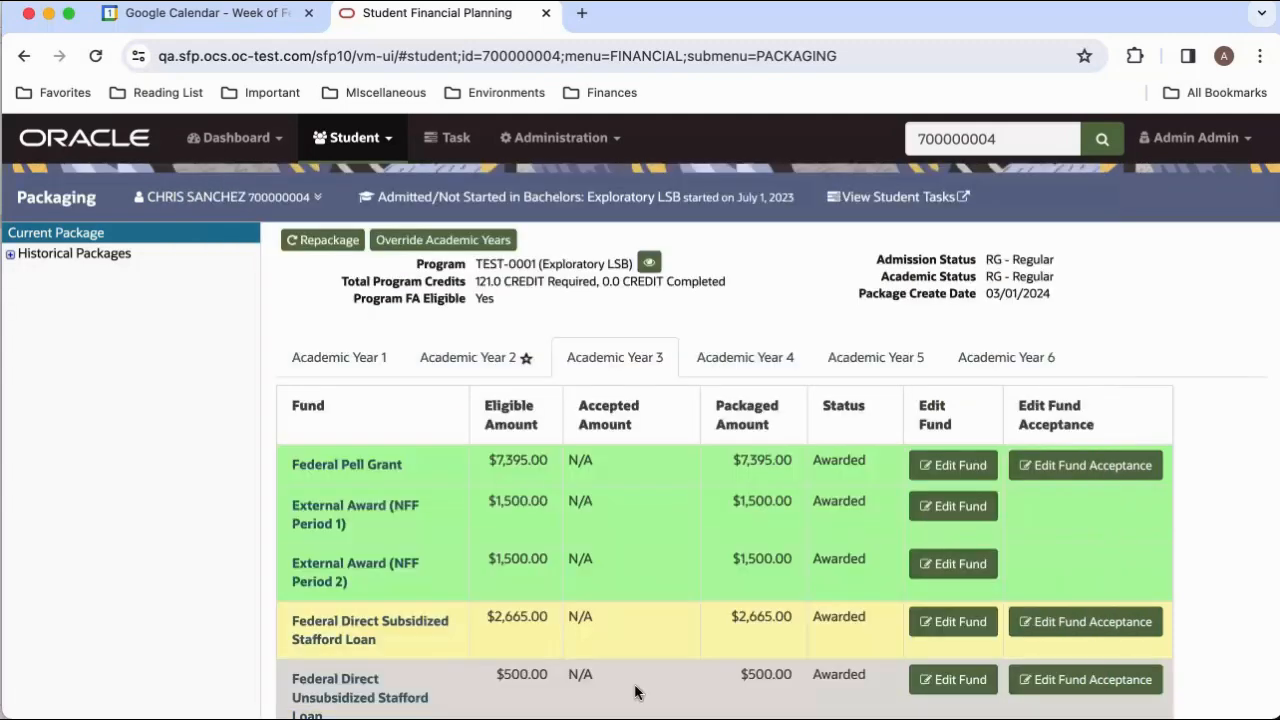
View the disbursement details of External Award (NFF Period 2) in Academic Year 3, and close them.
{"action": "left_click", "coordinate": [366, 578]}
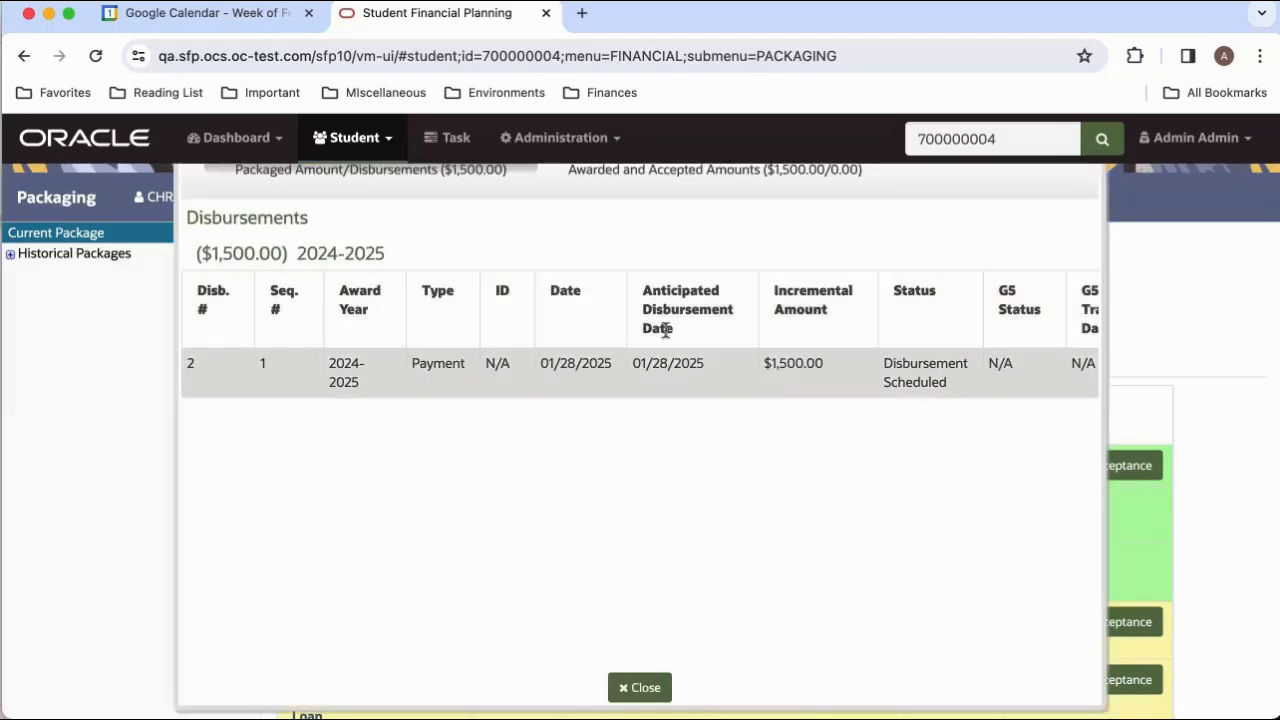
{"action": "left_click", "coordinate": [640, 688]}
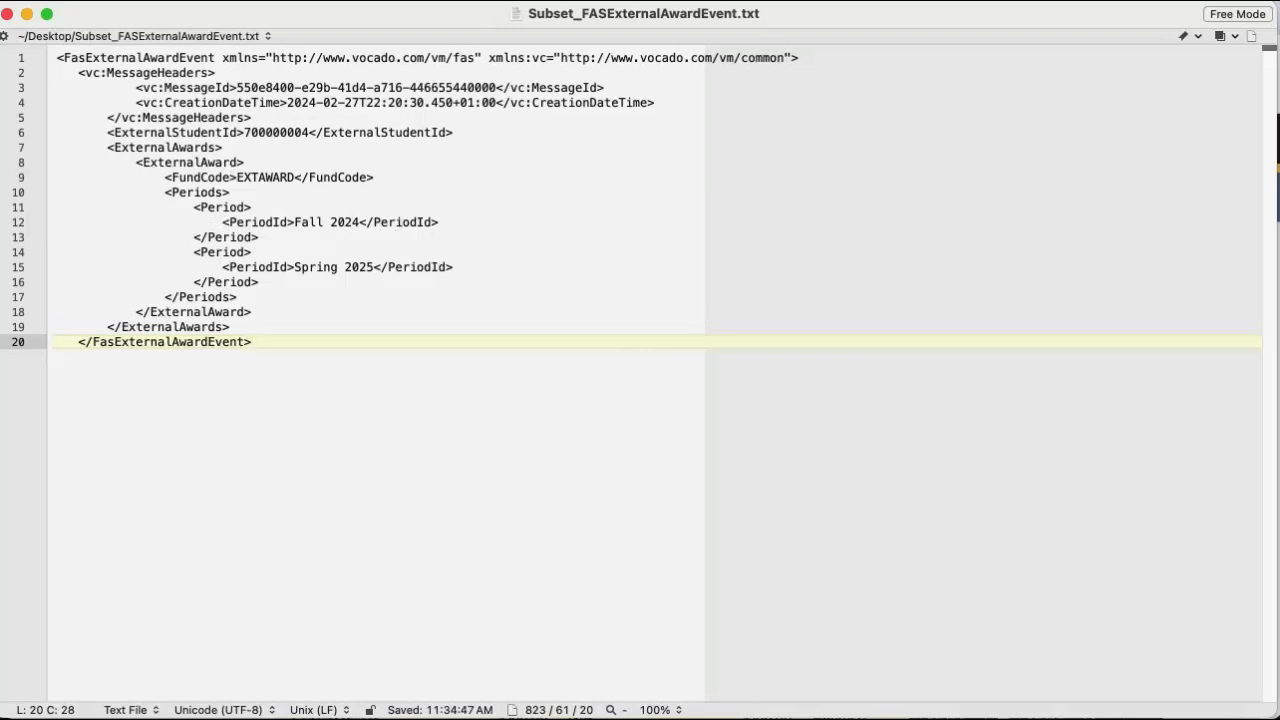
Switch from the text editor back to Oracle Student Financial Planning and load the message file Subset_FASExternalAwardEvent.txt from the Desktop.
{"action": "key", "text": "super+Tab"}
{"action": "left_click", "coordinate": [530, 139]}
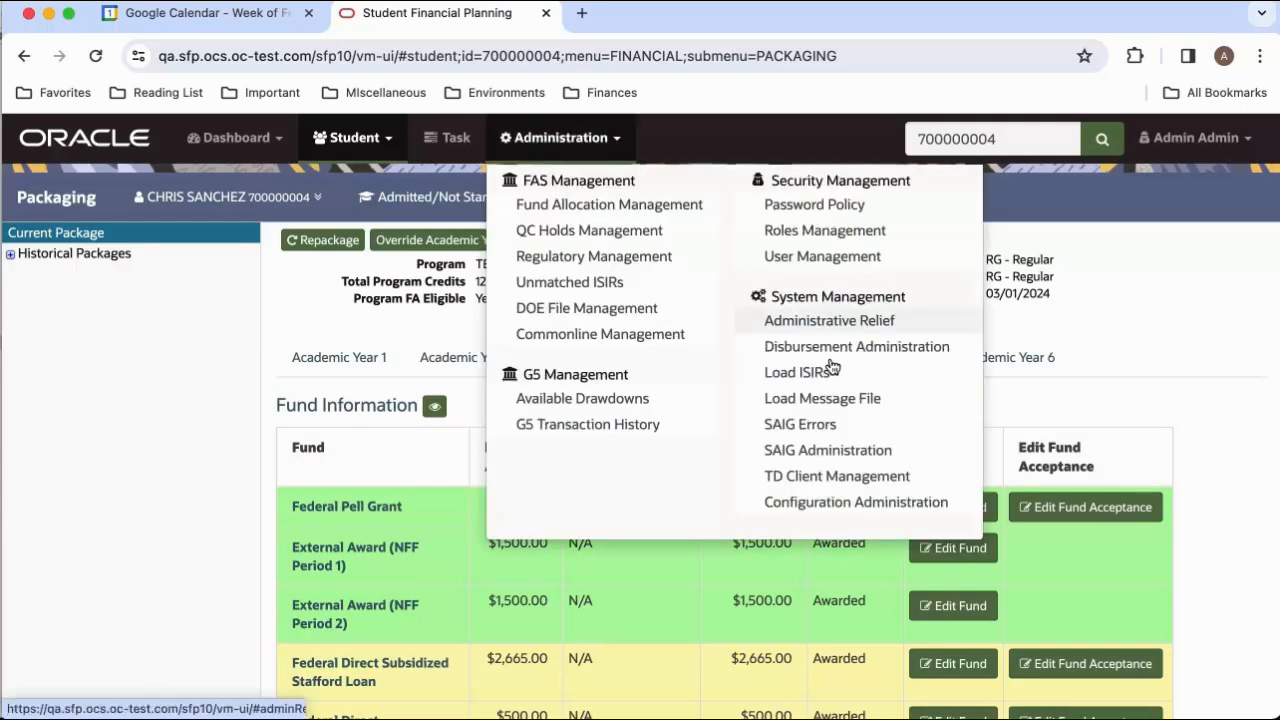
{"action": "left_click", "coordinate": [812, 400]}
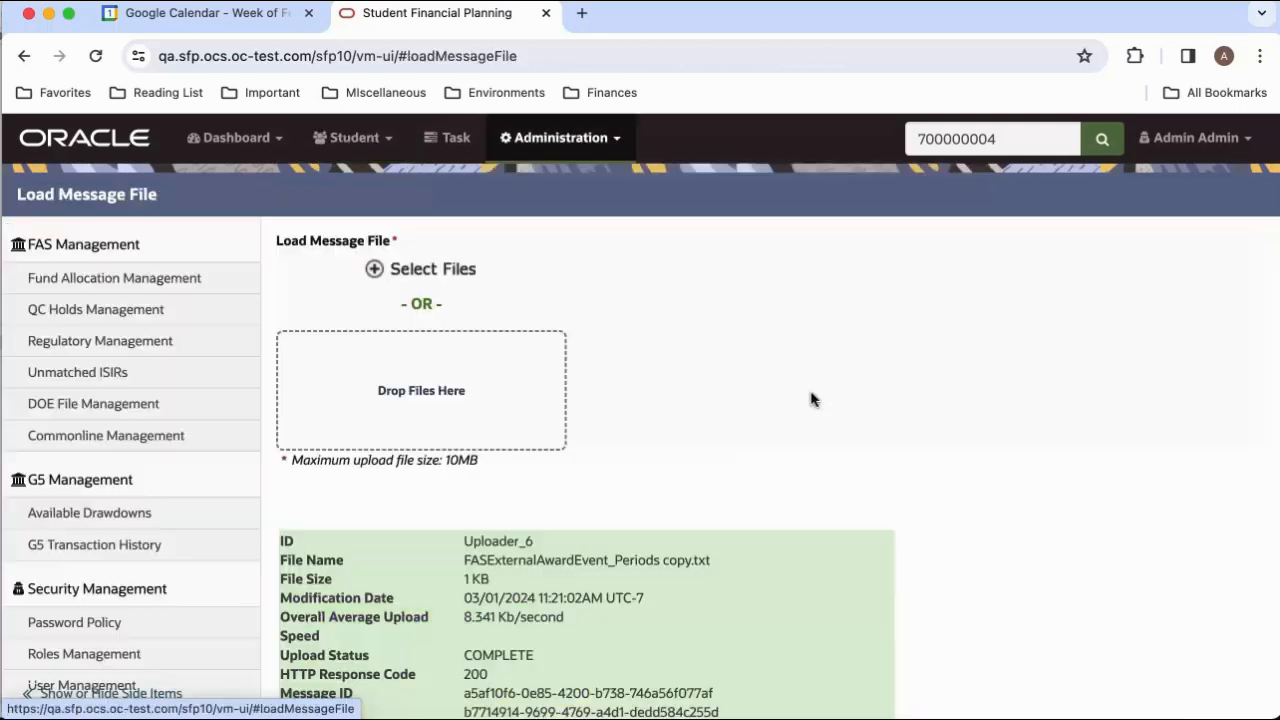
{"action": "left_click", "coordinate": [428, 276]}
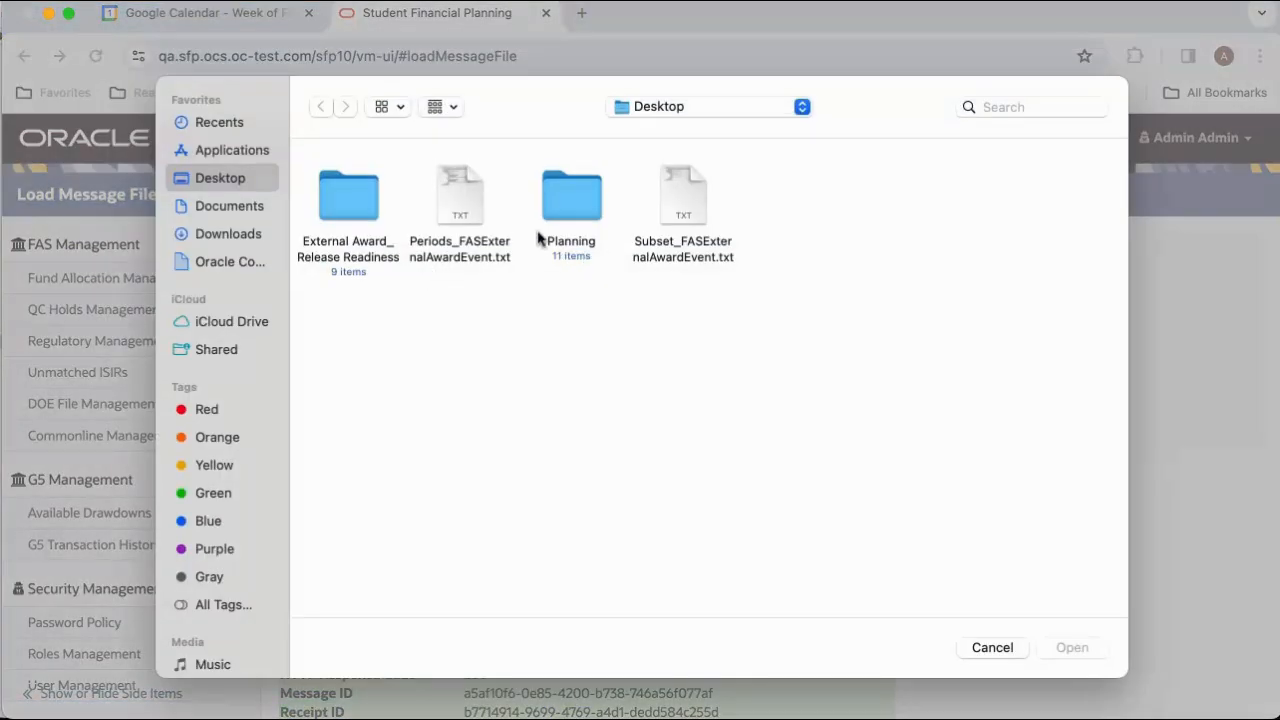
{"action": "left_click", "coordinate": [676, 211]}
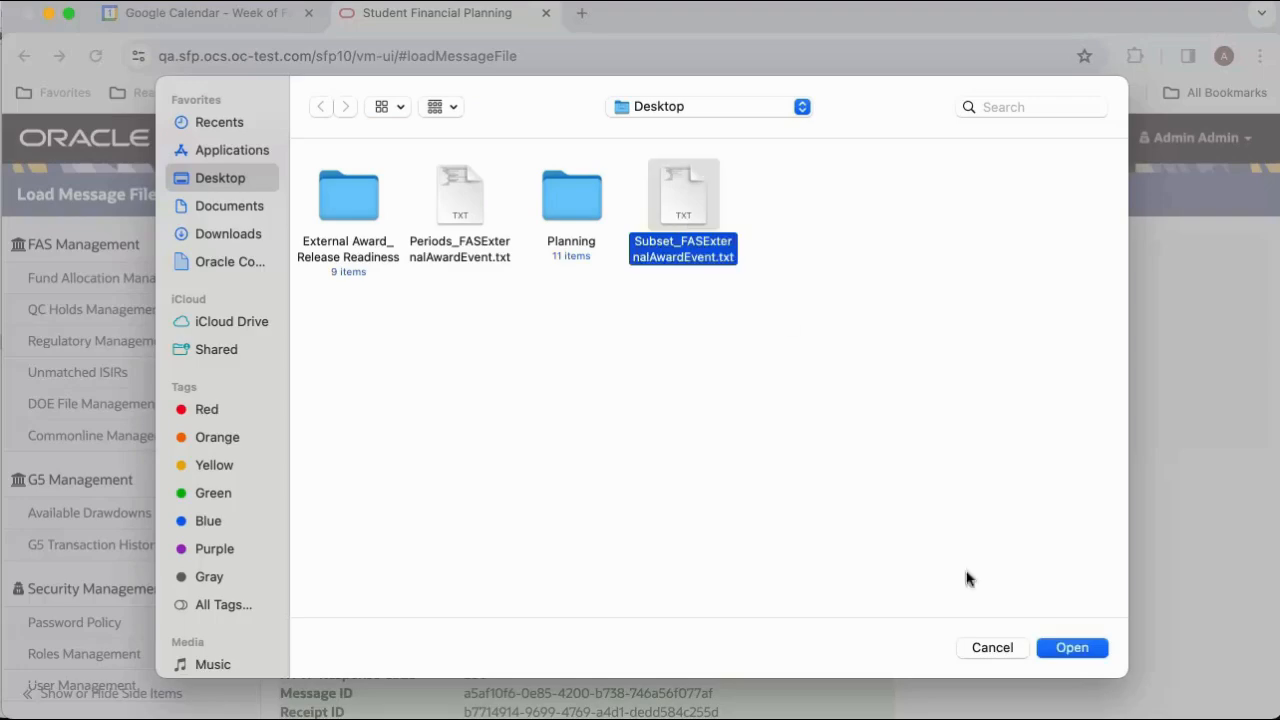
{"action": "left_click", "coordinate": [1052, 646]}
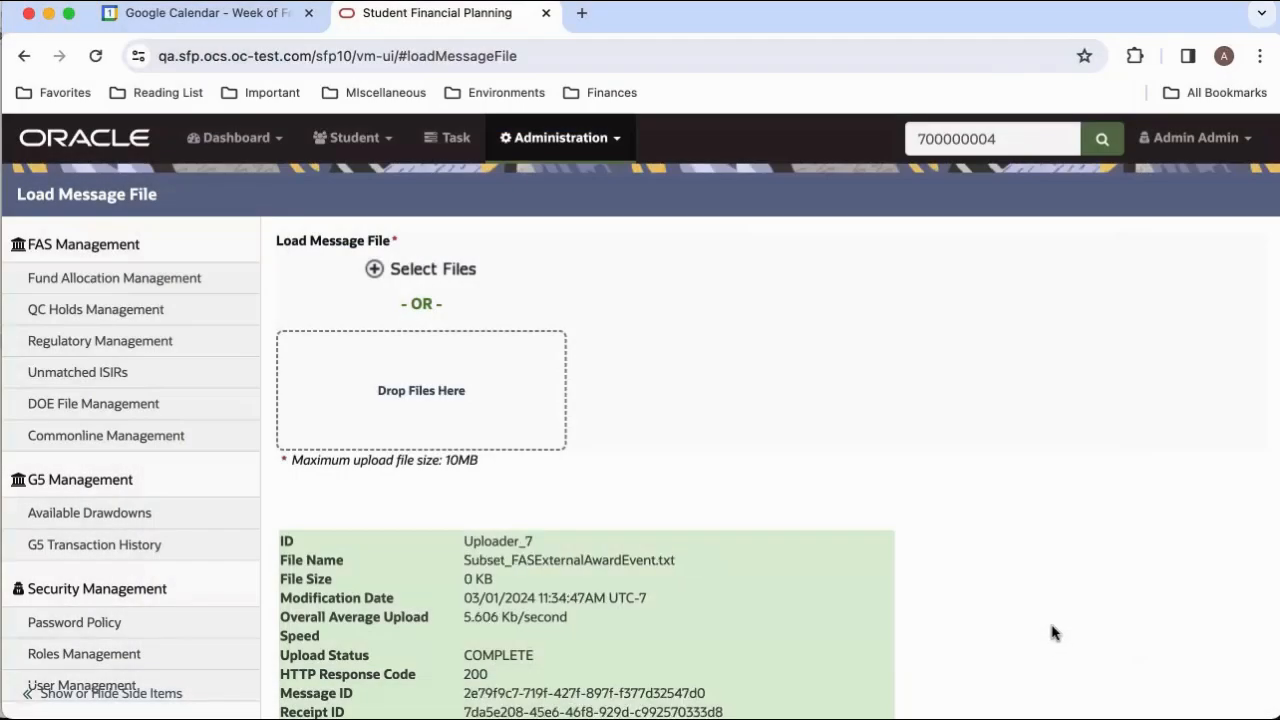
Search for the same student by external student ID, open the record and go to its Packaging page.
{"action": "left_click", "coordinate": [1038, 141]}
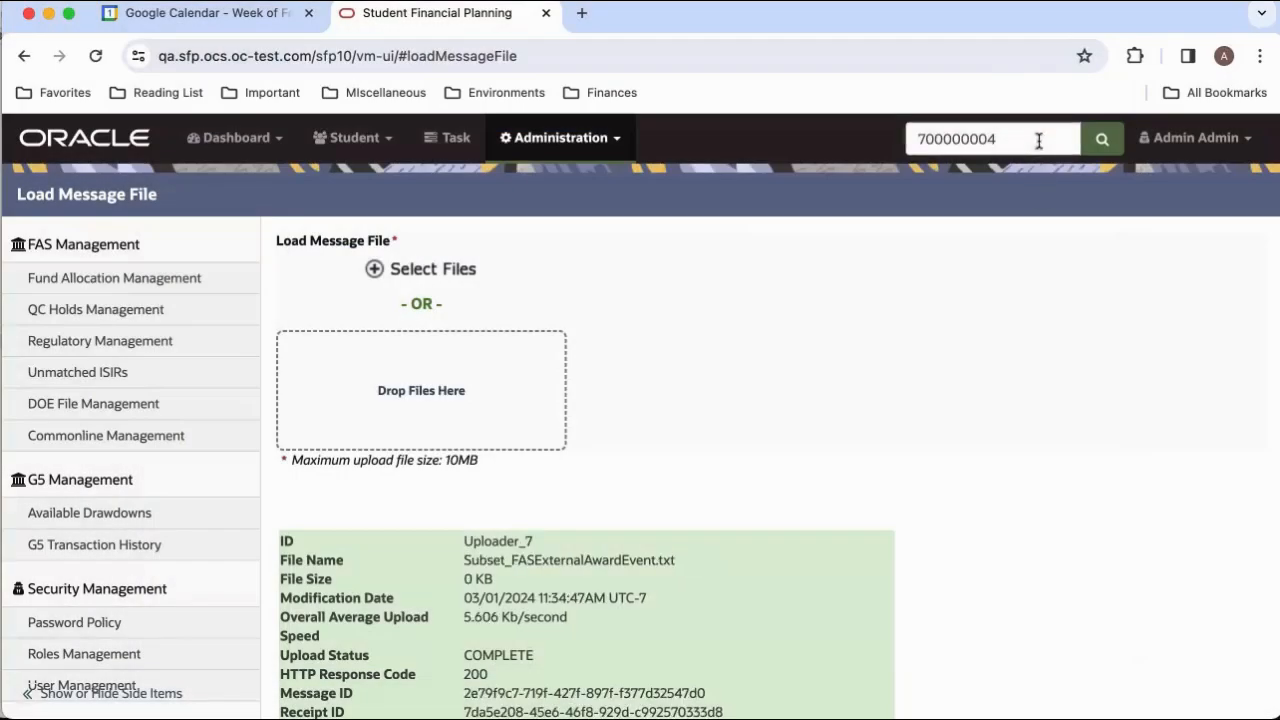
{"action": "left_click", "coordinate": [1101, 139]}
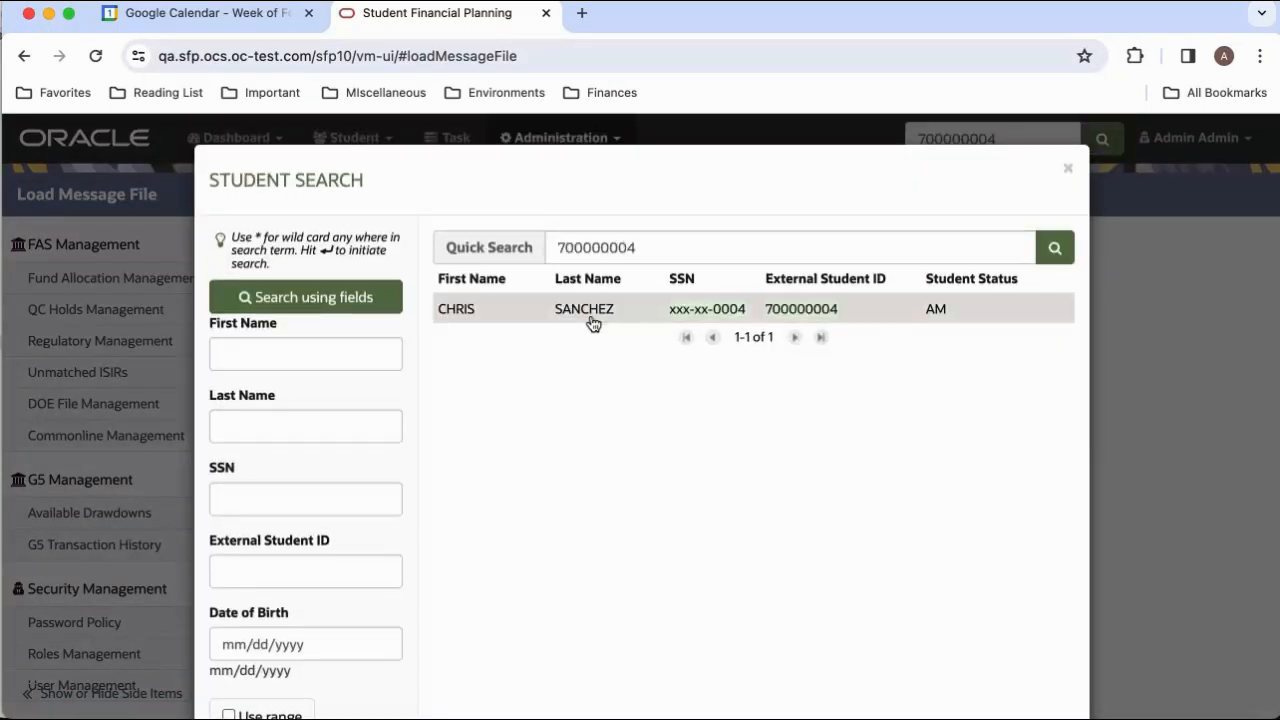
{"action": "left_click", "coordinate": [591, 312]}
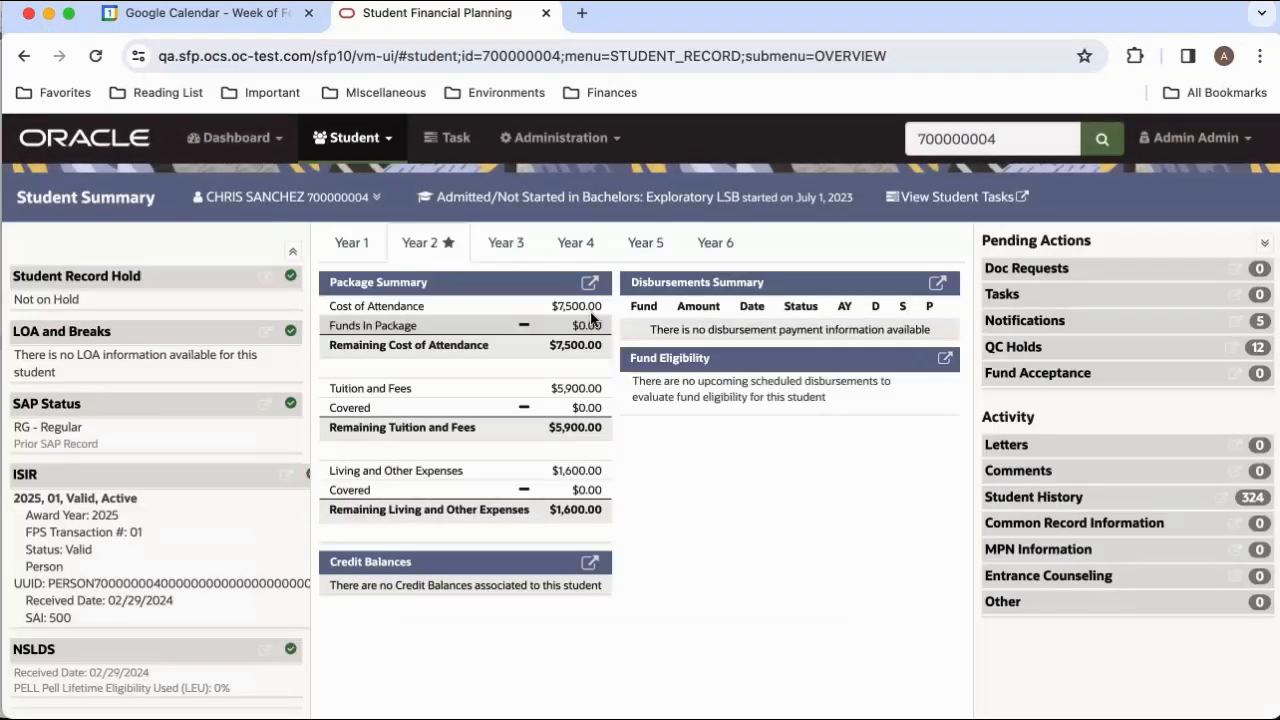
{"action": "left_click", "coordinate": [358, 143]}
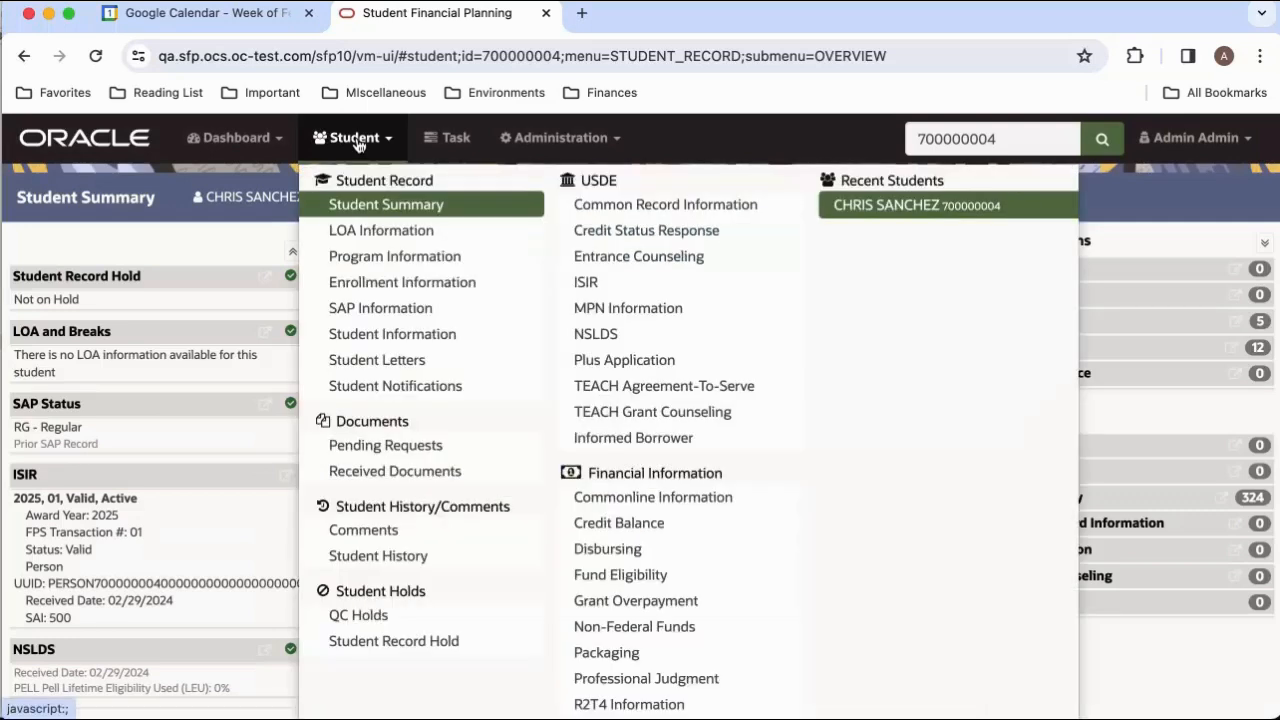
{"action": "left_click", "coordinate": [598, 653]}
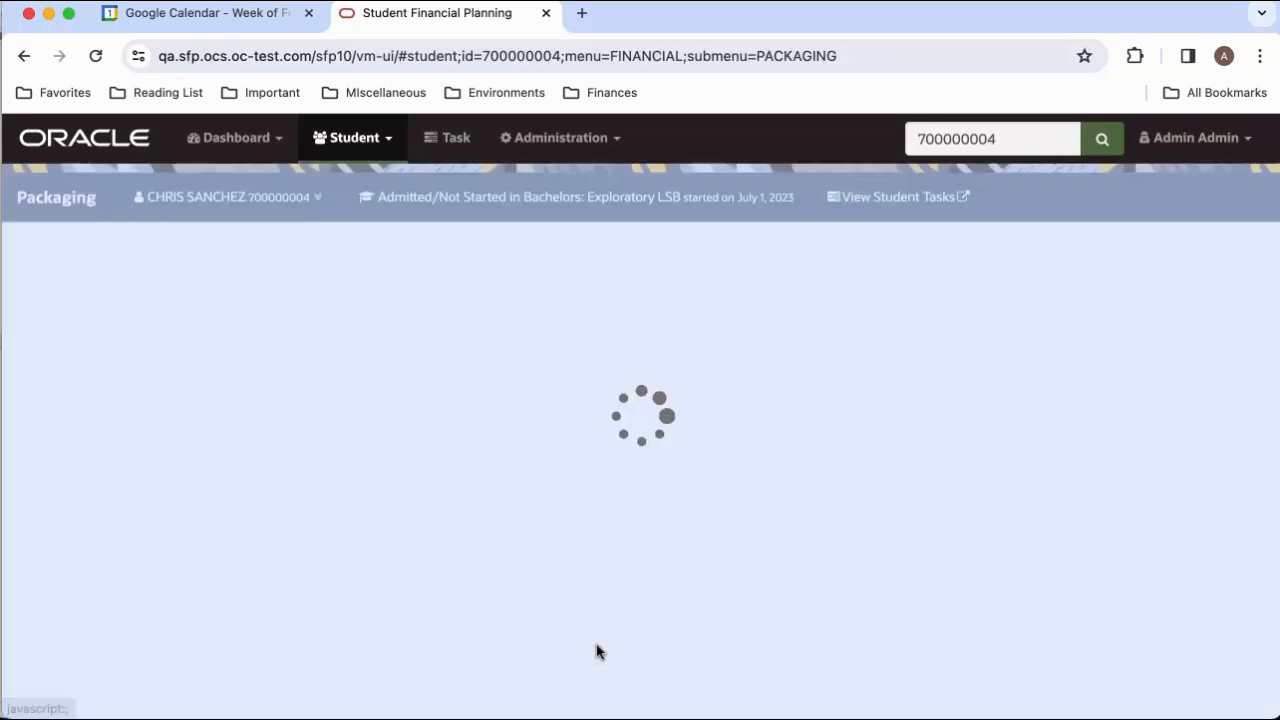
Open the Academic Year 3 package and review the amounts in its fund table.
{"action": "left_click", "coordinate": [583, 373]}
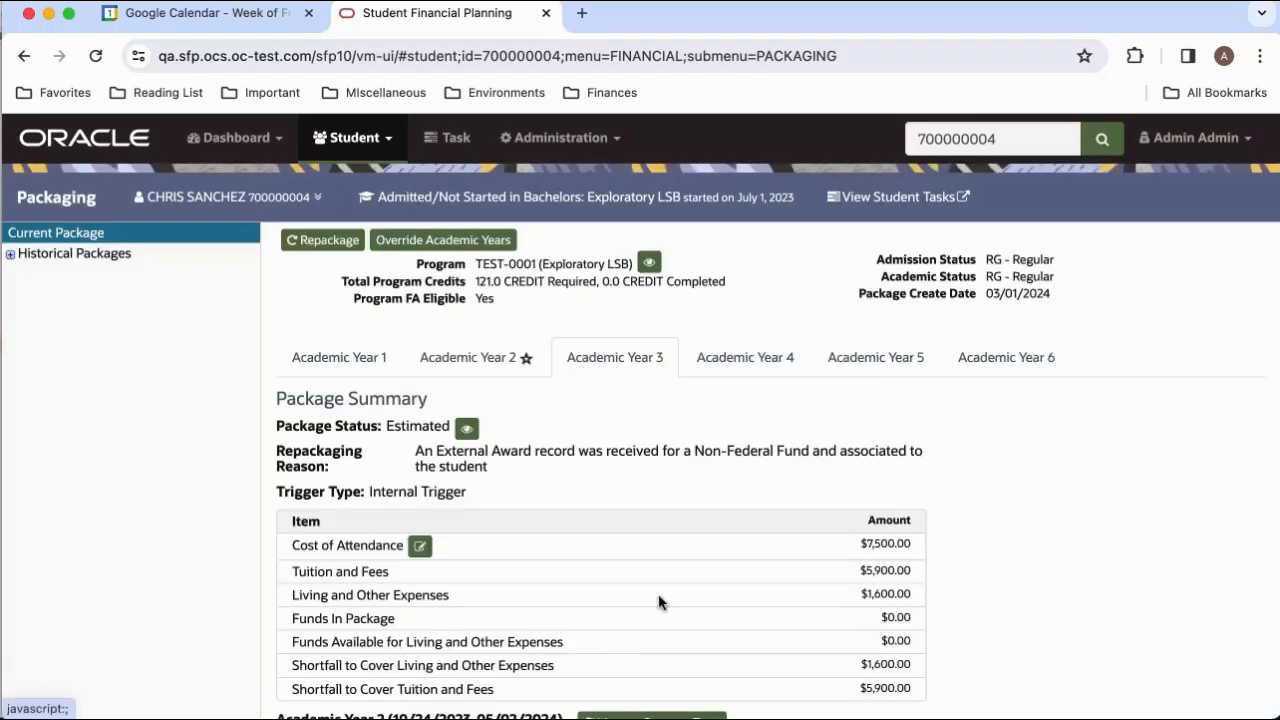
{"action": "scroll", "coordinate": [660, 606], "scroll_direction": "down", "scroll_amount": 5}
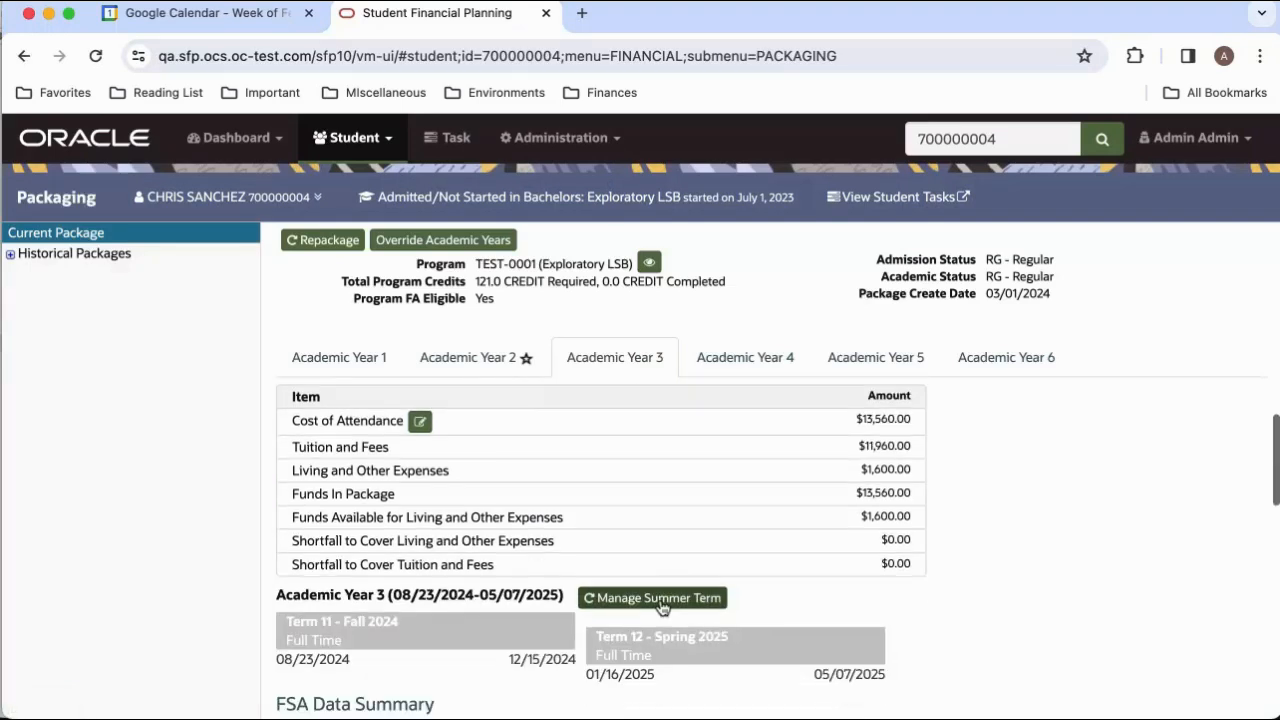
{"action": "scroll", "coordinate": [660, 606], "scroll_direction": "down", "scroll_amount": 10}
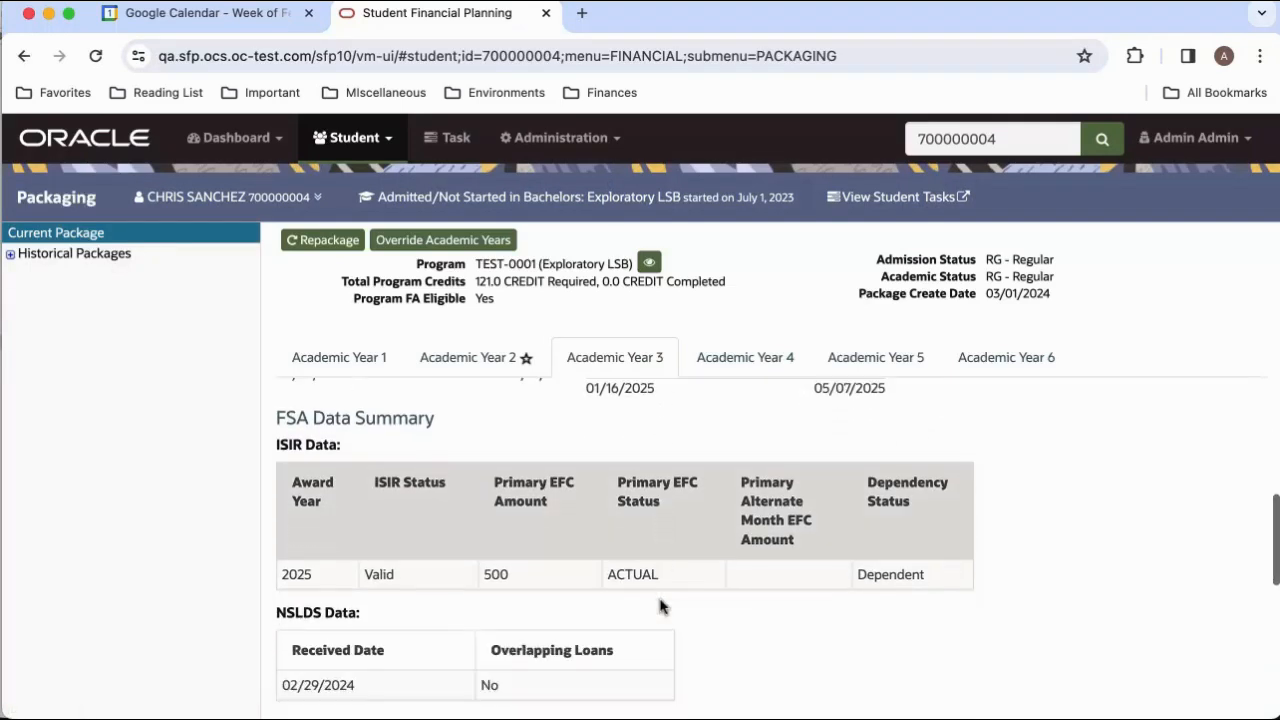
{"action": "scroll", "coordinate": [660, 606], "scroll_direction": "down", "scroll_amount": 2}
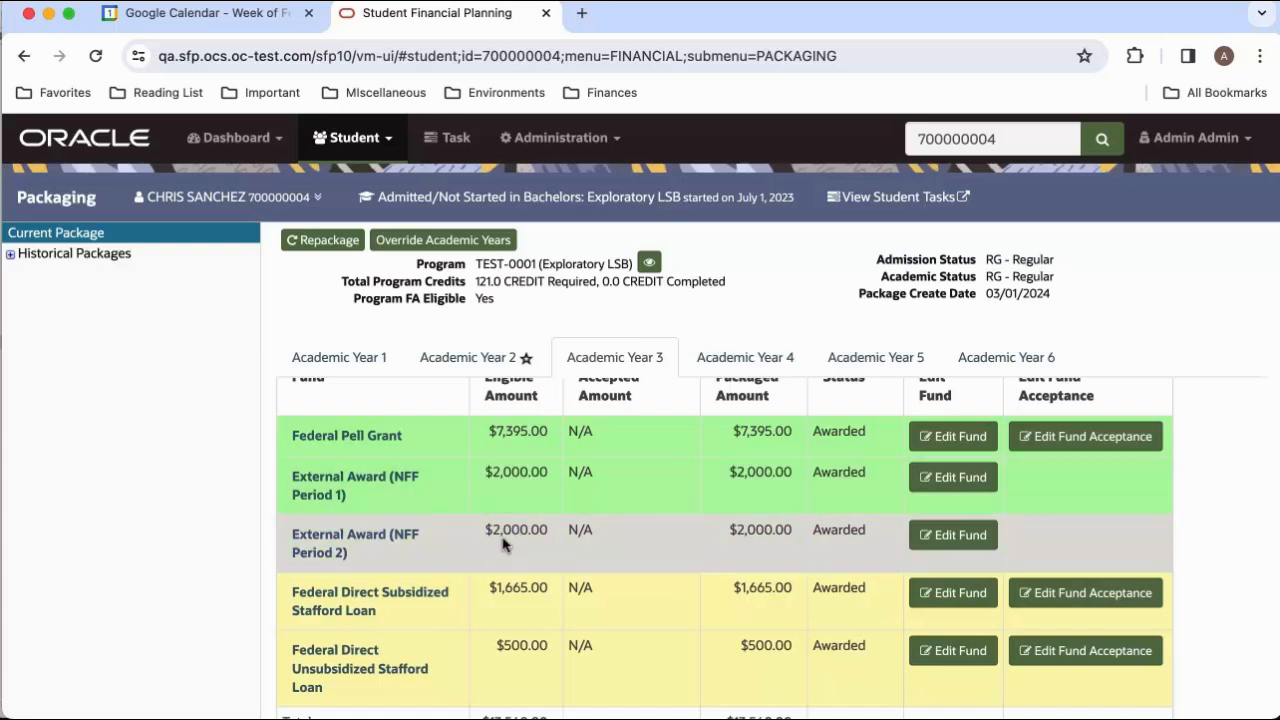
Check the disbursement details of External Award (NFF Period 1) and External Award (NFF Period 2), closing each one.
{"action": "left_click", "coordinate": [372, 480]}
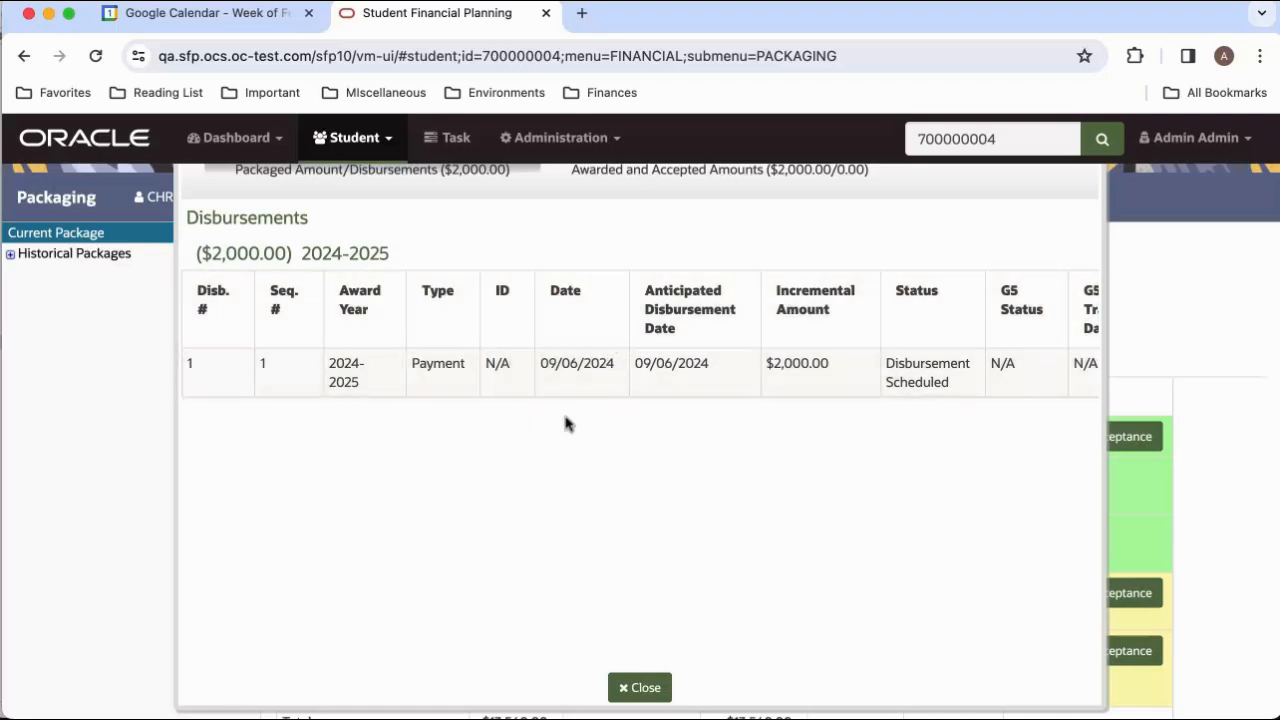
{"action": "left_click", "coordinate": [640, 687]}
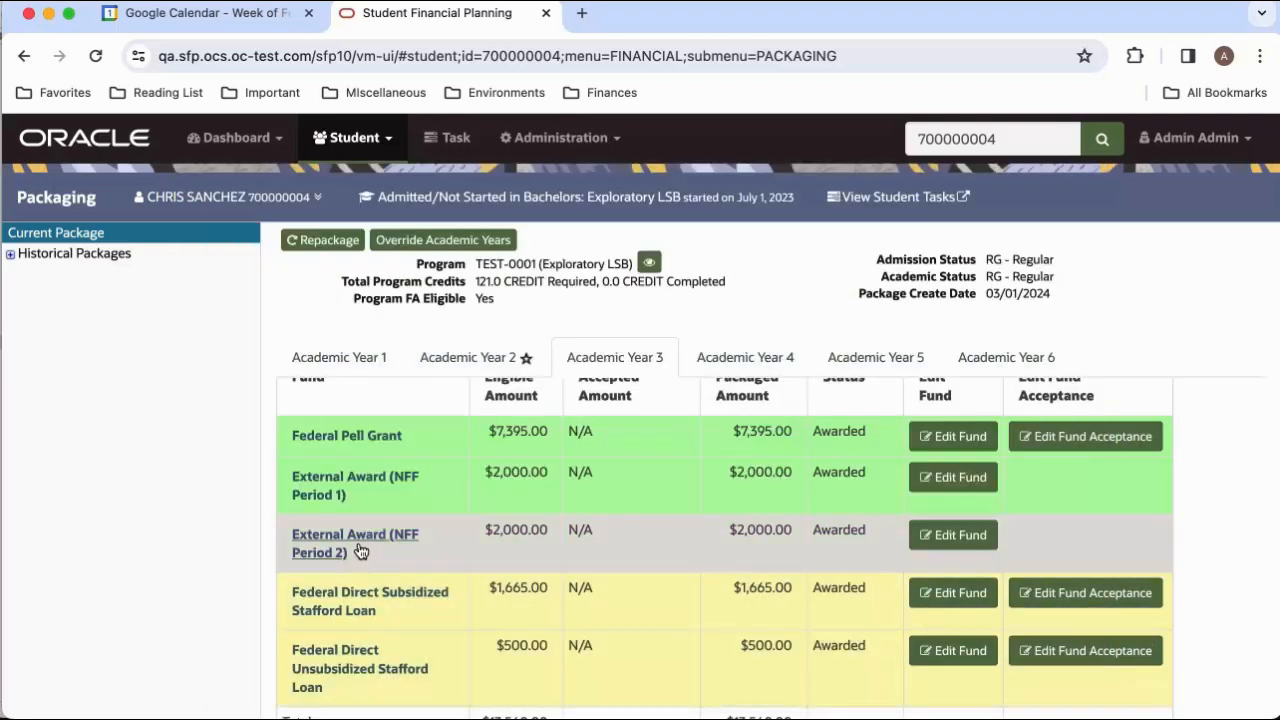
{"action": "left_click", "coordinate": [362, 612]}
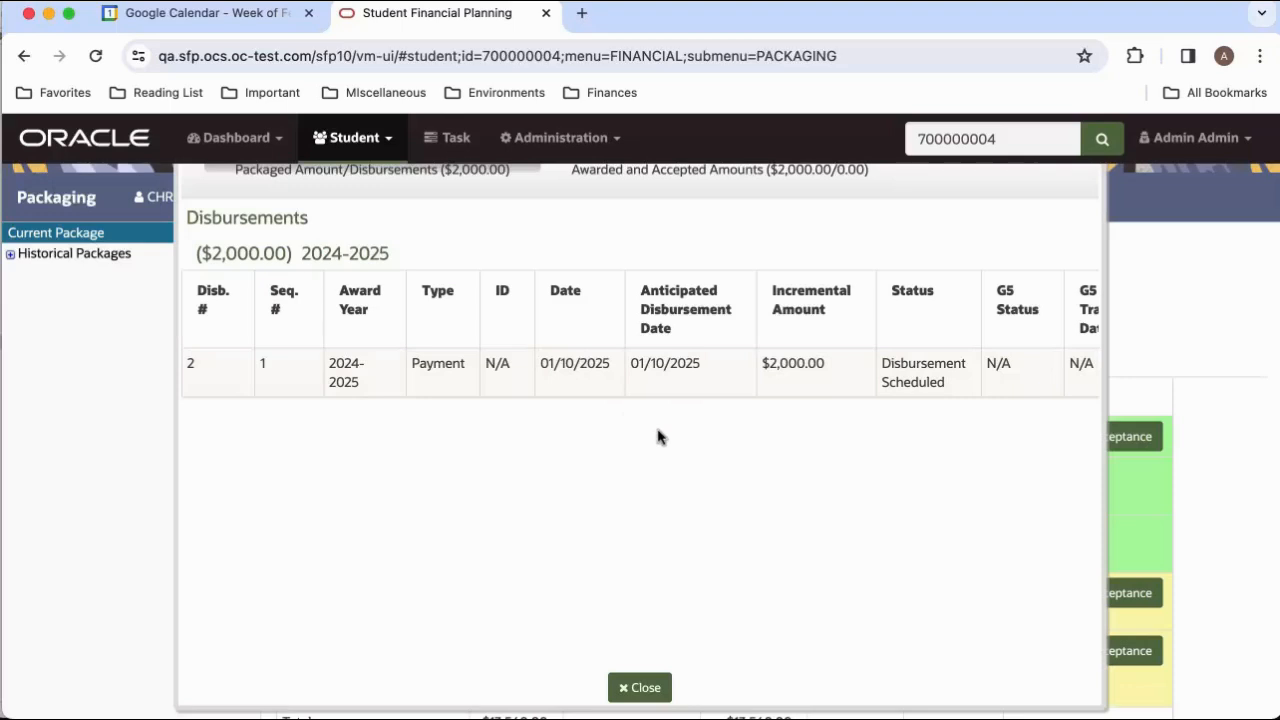
{"action": "left_click", "coordinate": [645, 687]}
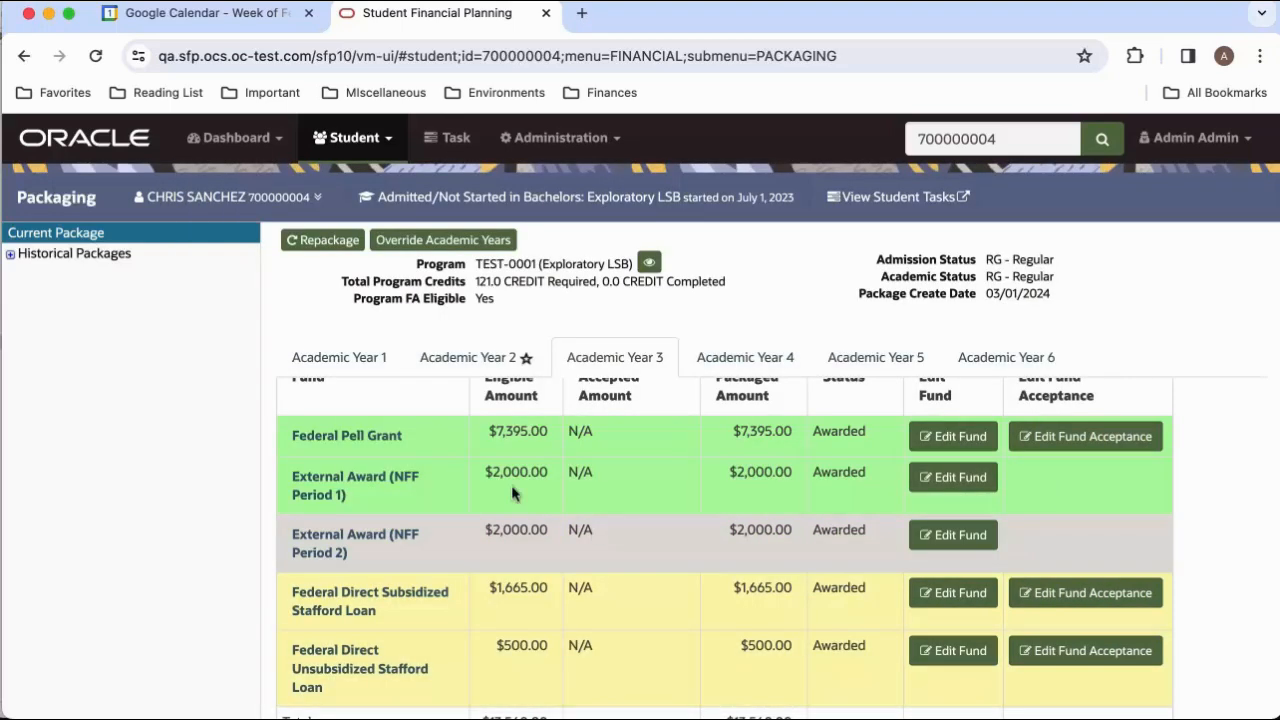